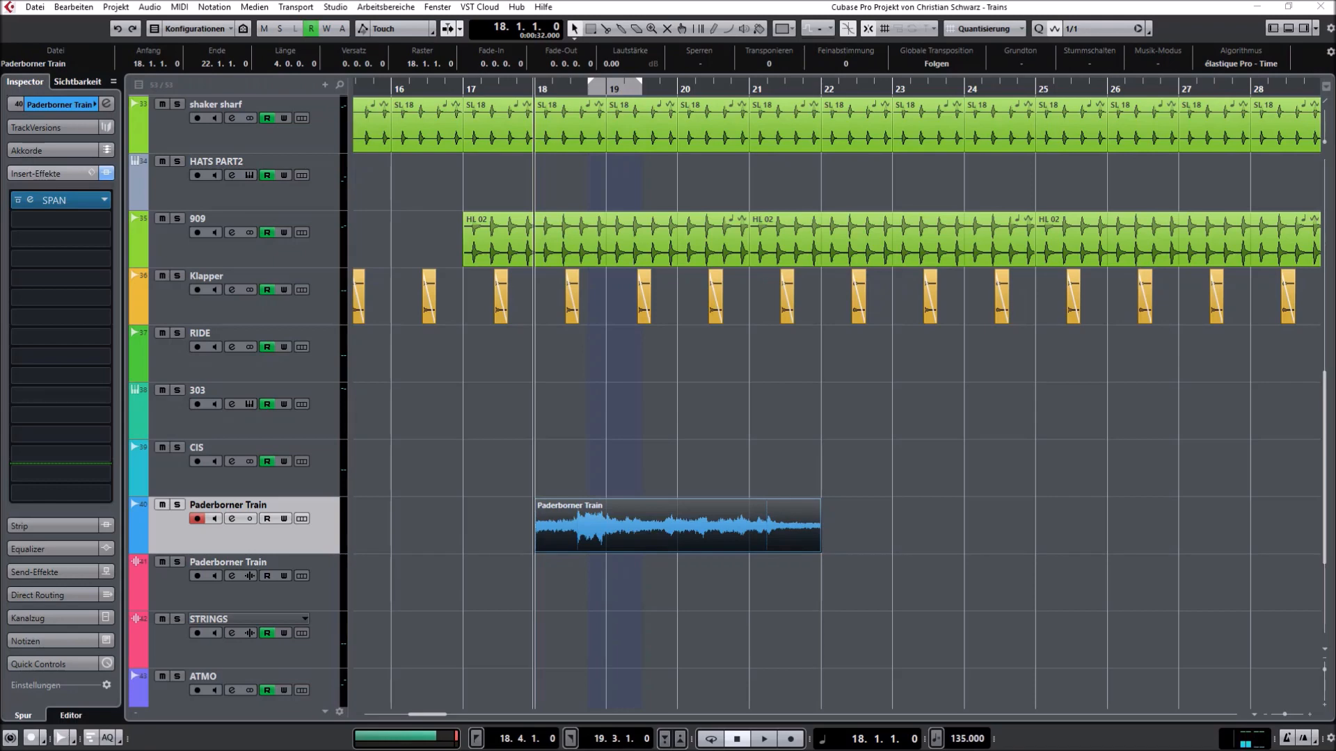
- Solo the Paderborner Train audio track and play its clip from bar 18
left_click_drag(515, 468, 852, 516)
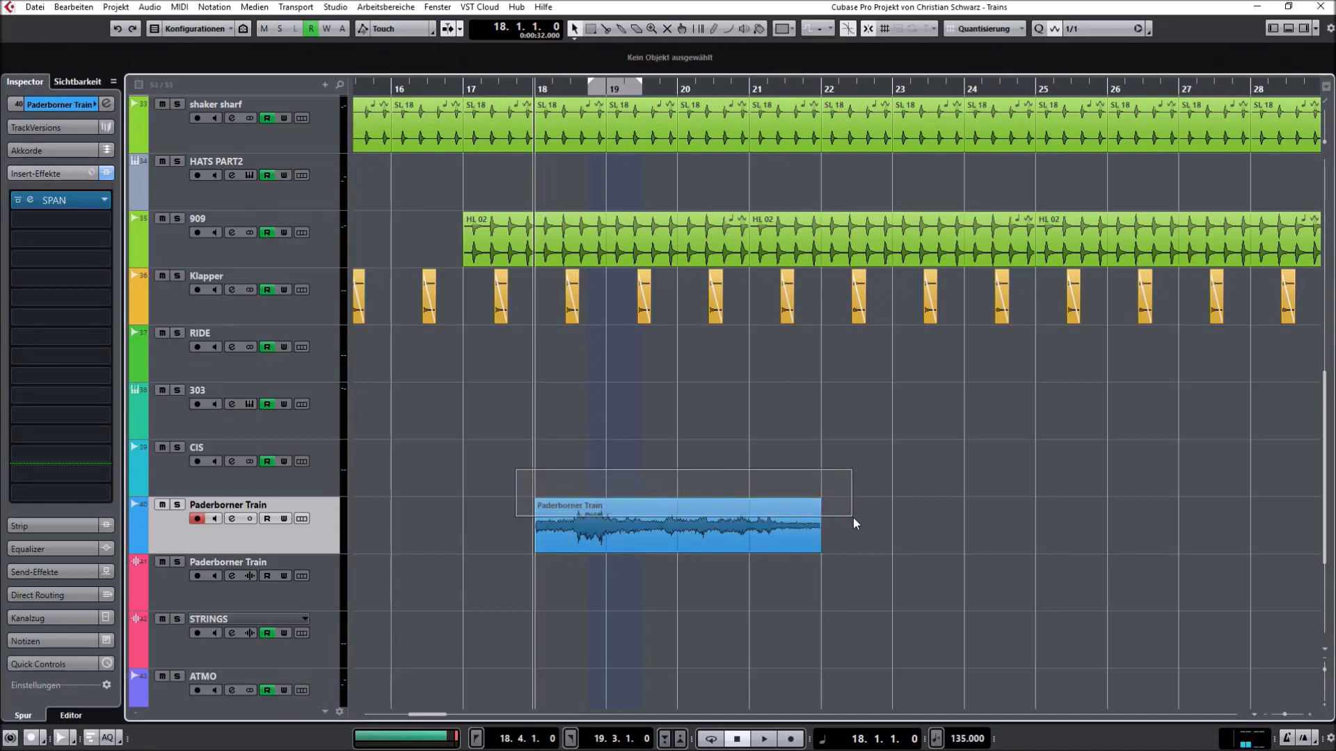
left_click_drag(525, 445, 869, 516)
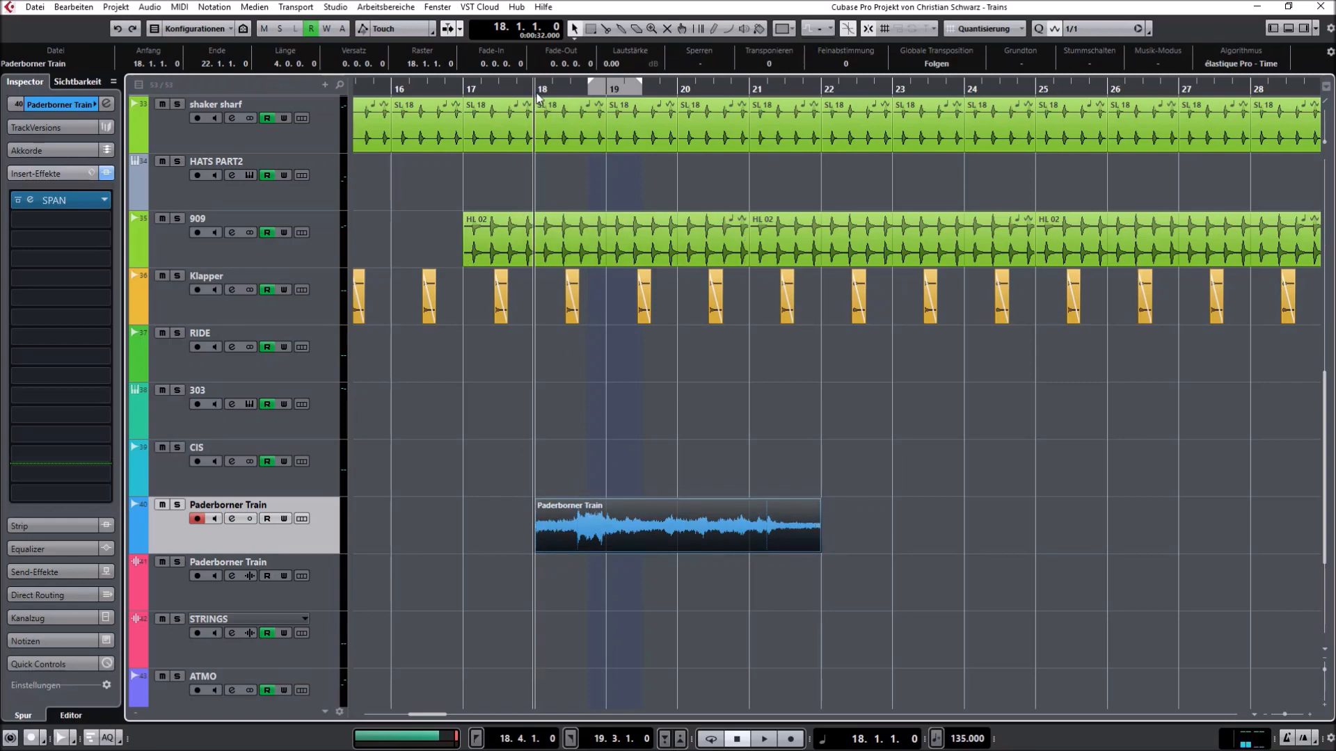
left_click_drag(516, 499, 892, 524)
key("space")
key("s")
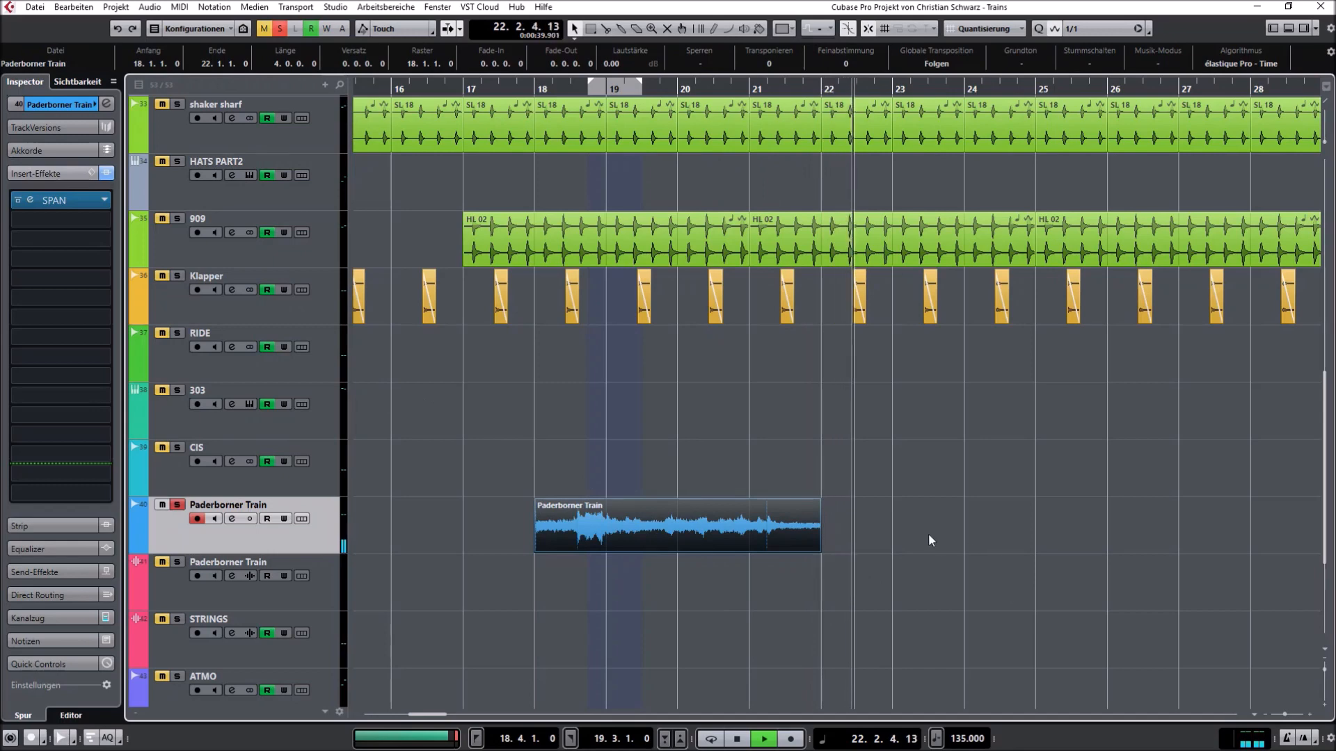
key("space")
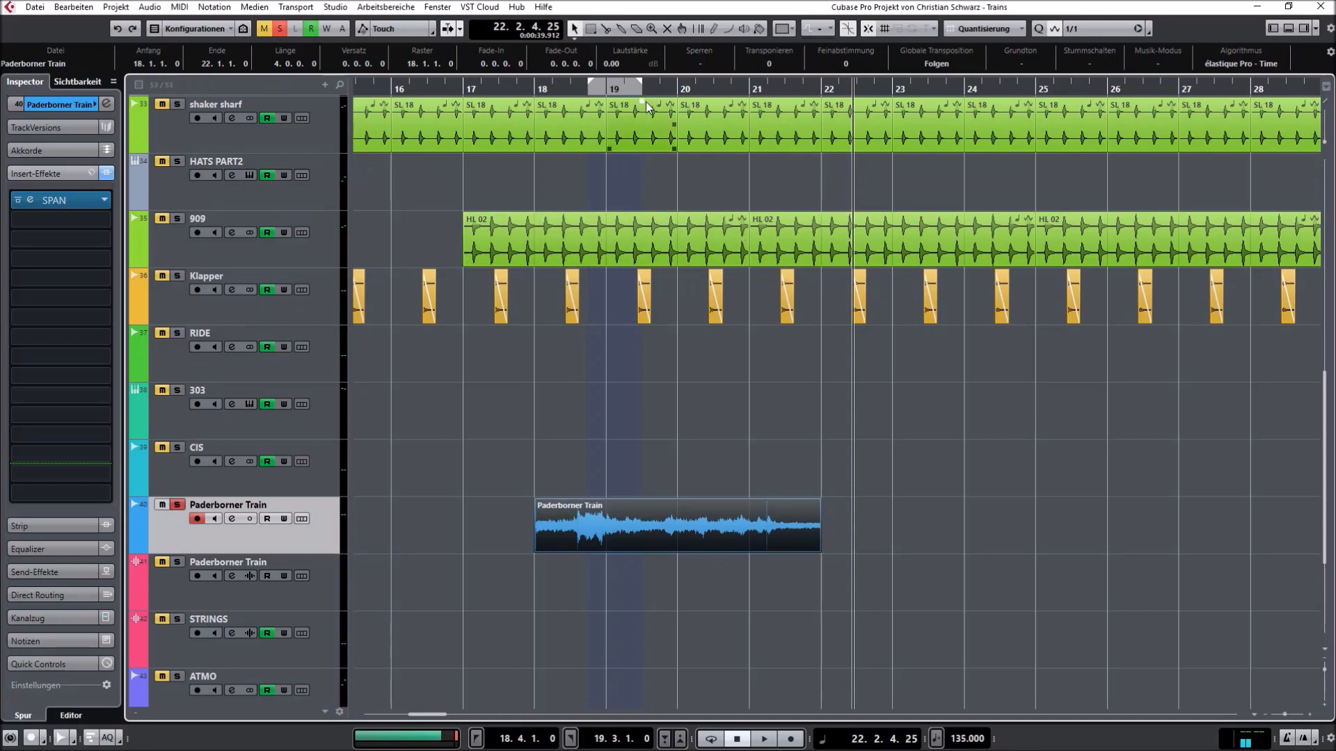
- Replay the train clip around bars 19 and 20 to find the passage to cut out
left_click_drag(618, 89, 602, 115)
key("space")
left_click(717, 535)
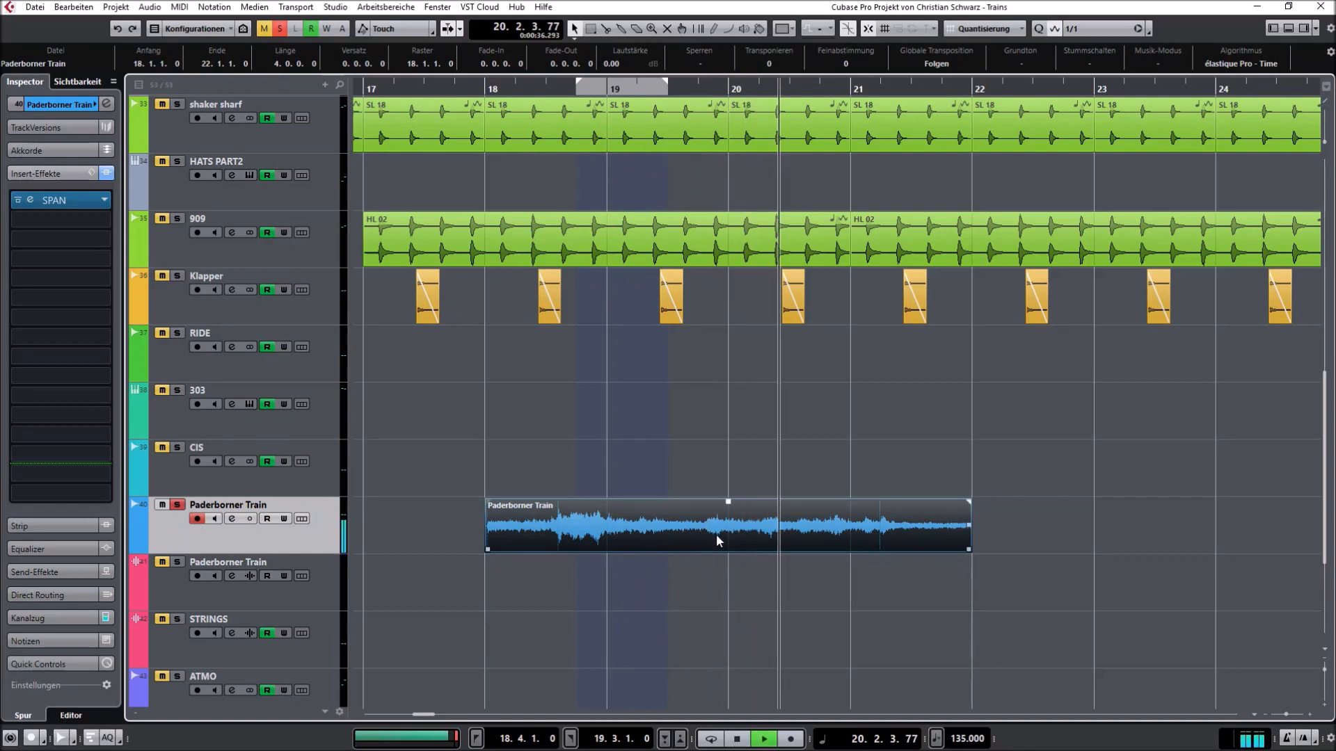
key("space")
scroll(682, 508, "up", 2)
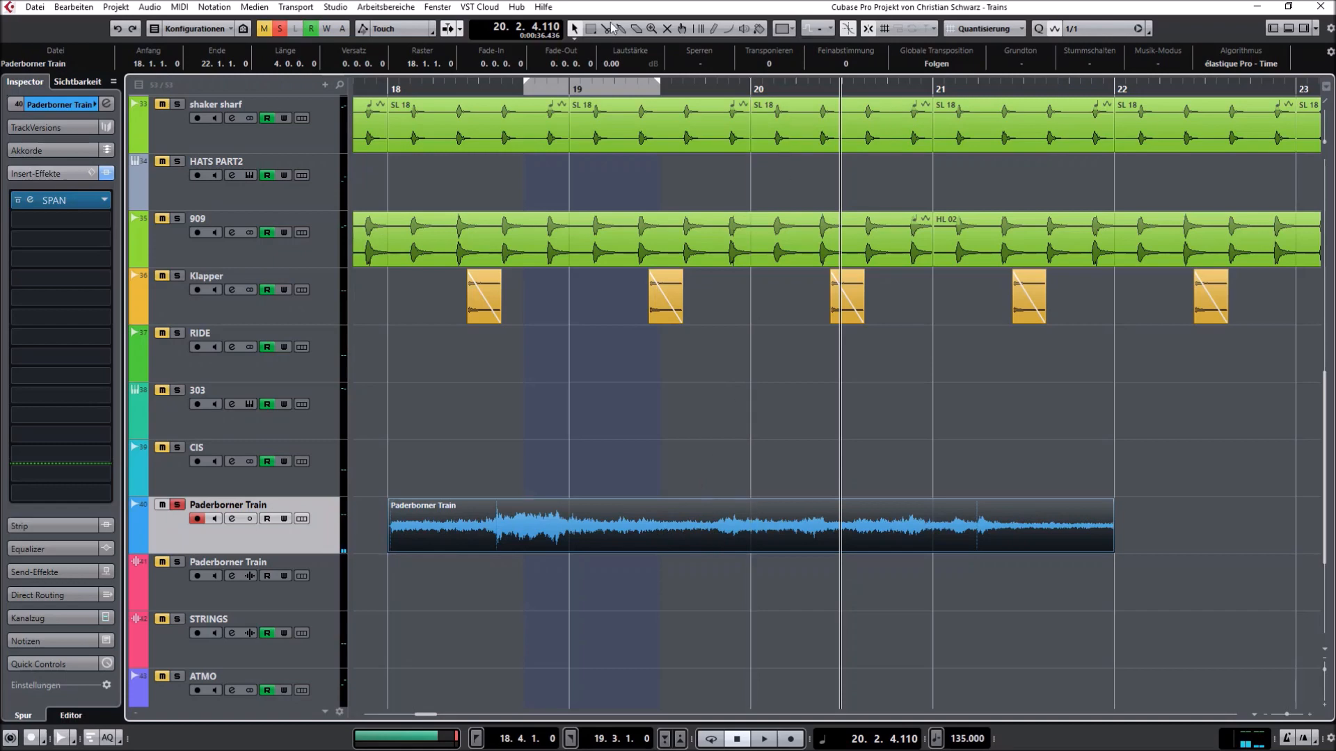
- Set the quantize grid to 1/16 and split the train clip at 19.4.1 and 20.2.3
left_click(1078, 29)
left_click(1071, 109)
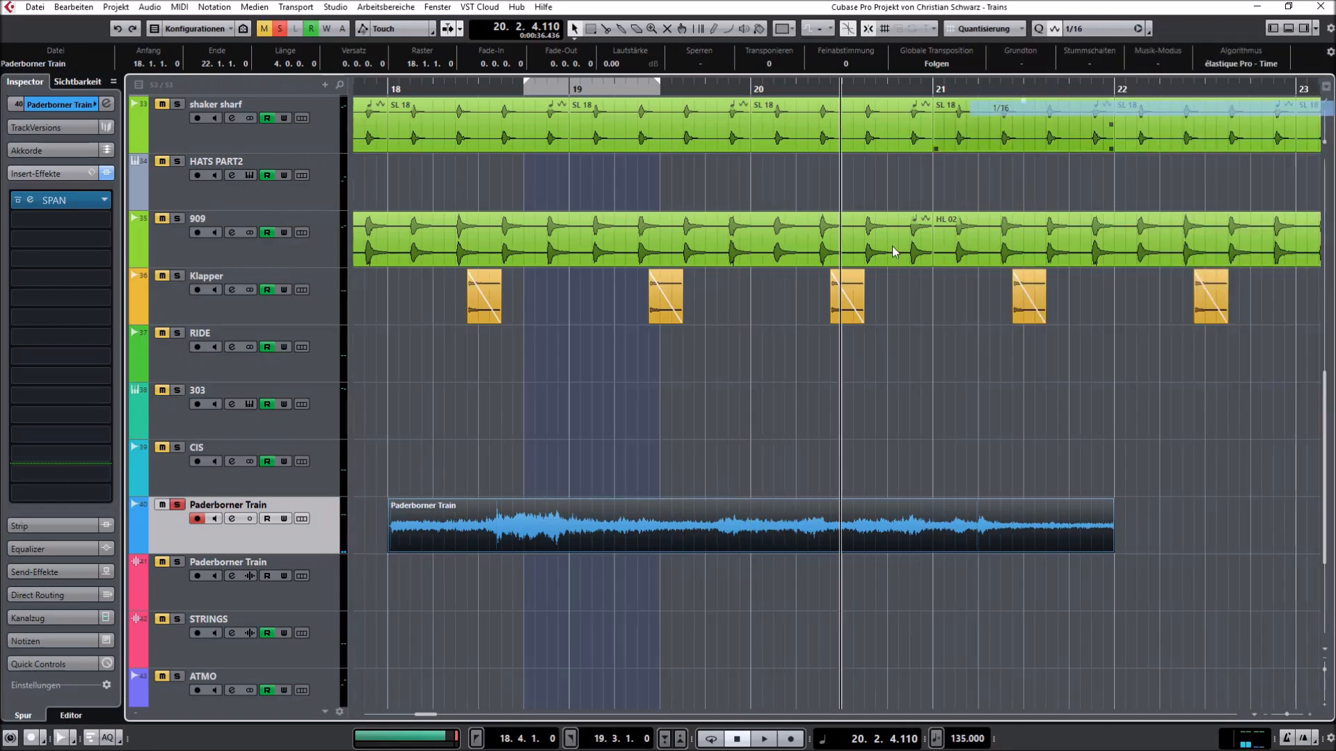
left_click(707, 543, "alt")
left_click(819, 540, "alt")
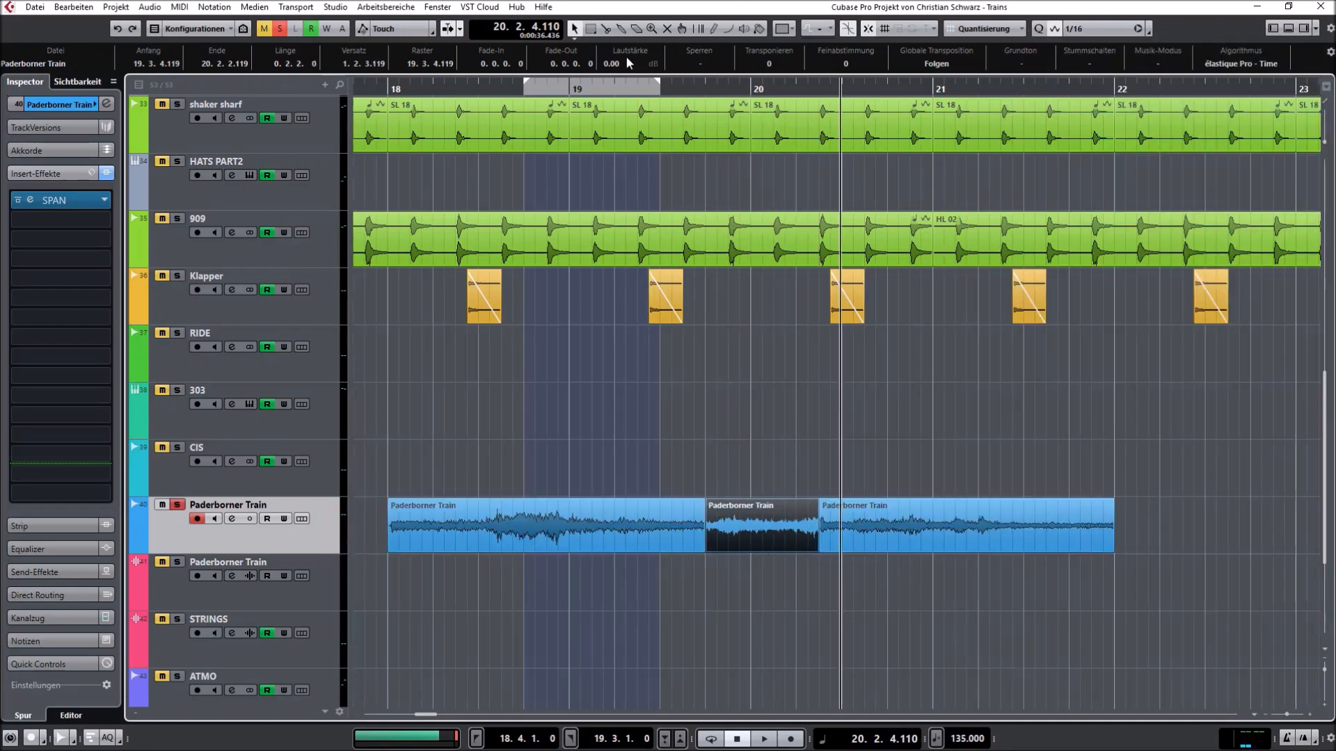
- Color the middle segment of the train clip purple
left_click(590, 29)
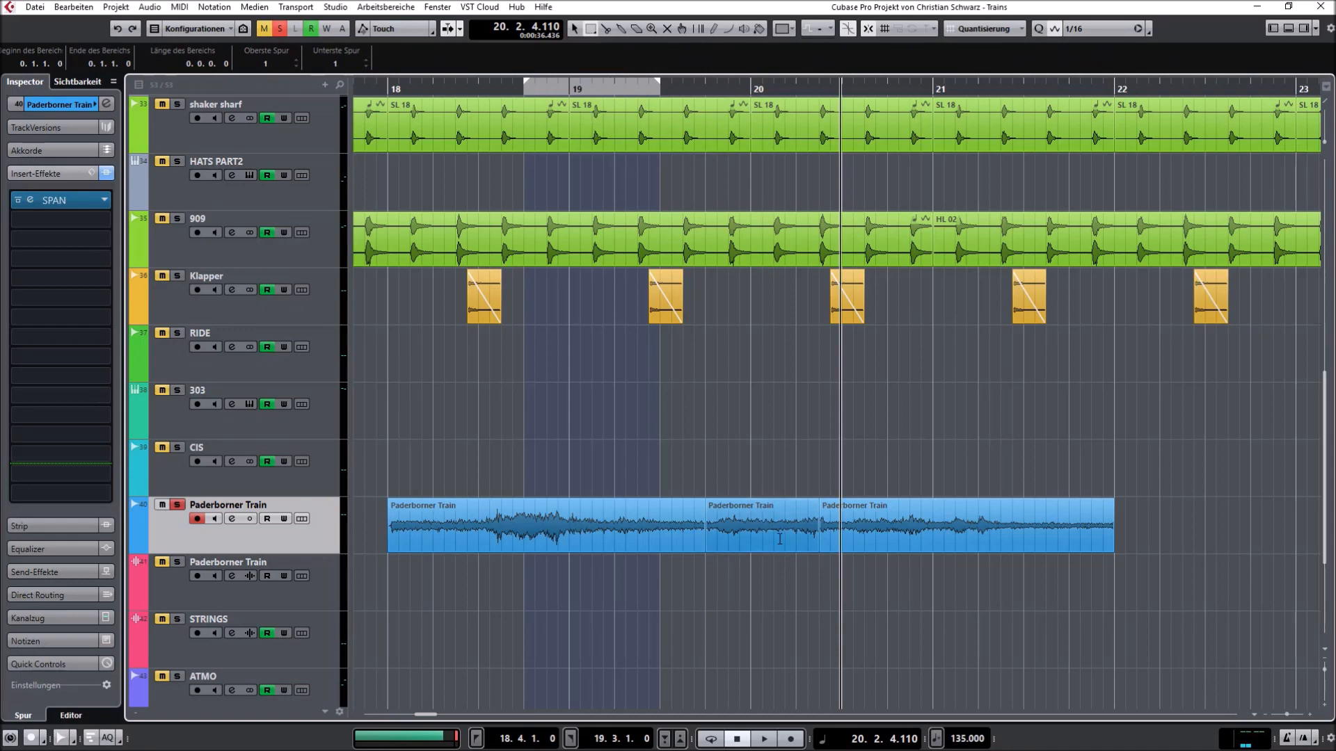
left_click(574, 29)
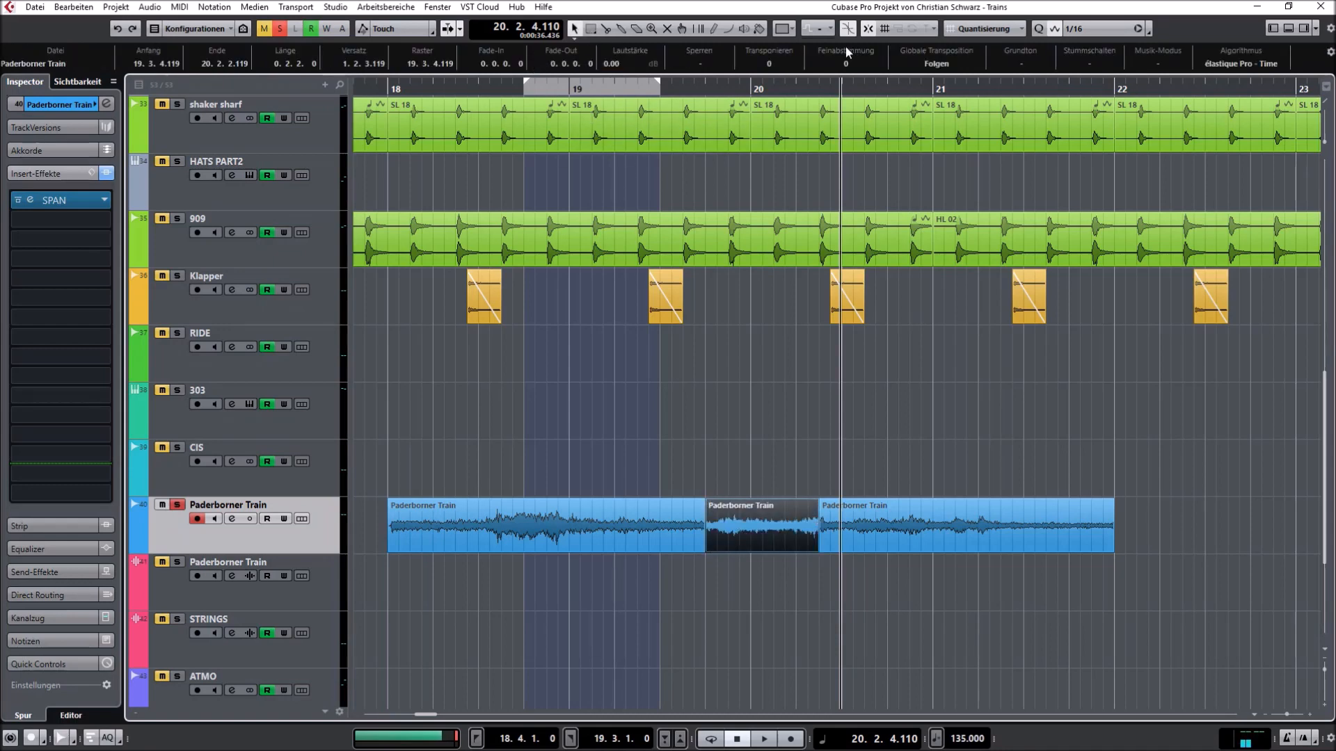
left_click(783, 32)
left_click(828, 201)
left_click(733, 570)
- Play the purple train segment to check how it sounds
left_click_drag(733, 517, 802, 570)
double_click(723, 90)
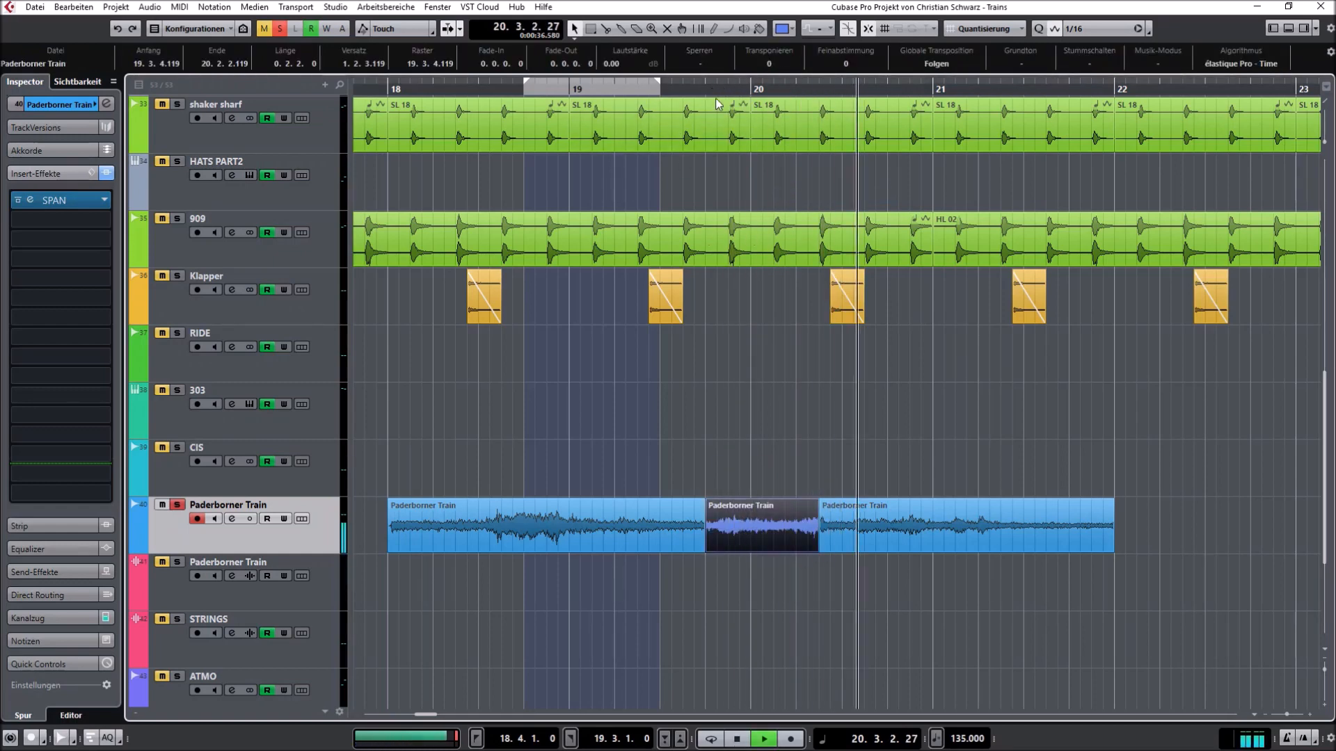
key("space")
scroll(750, 477, "up", 2)
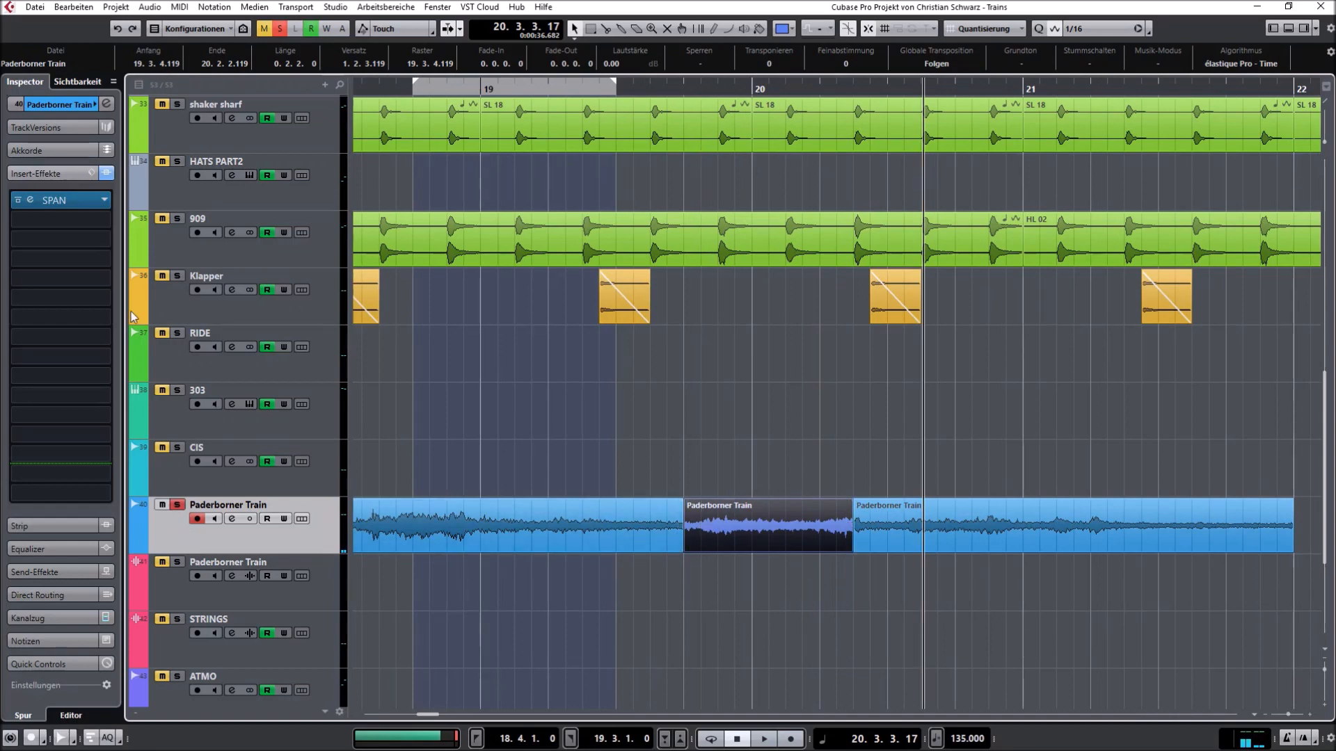
- Open the SPAN analyzer on the train audio track and play the purple segment to view its spectrum
left_click(70, 200)
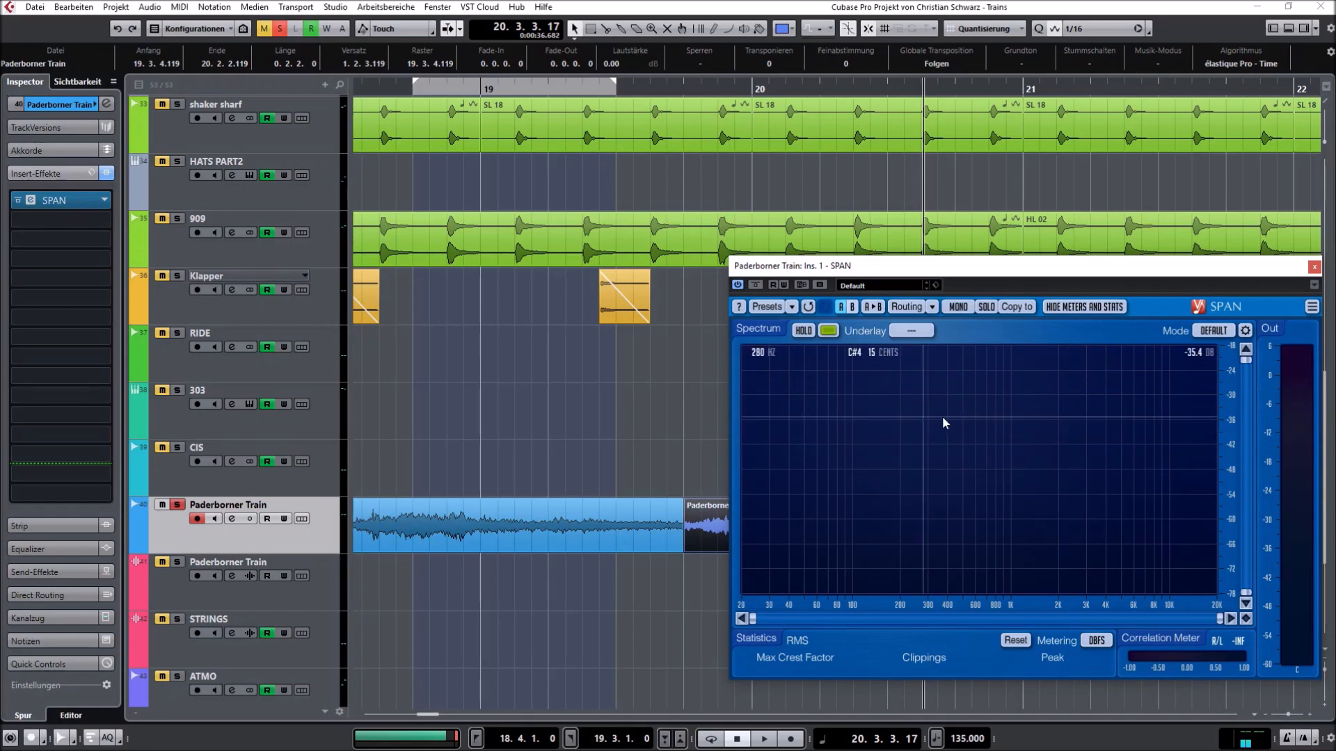
left_click_drag(1083, 275, 397, 70)
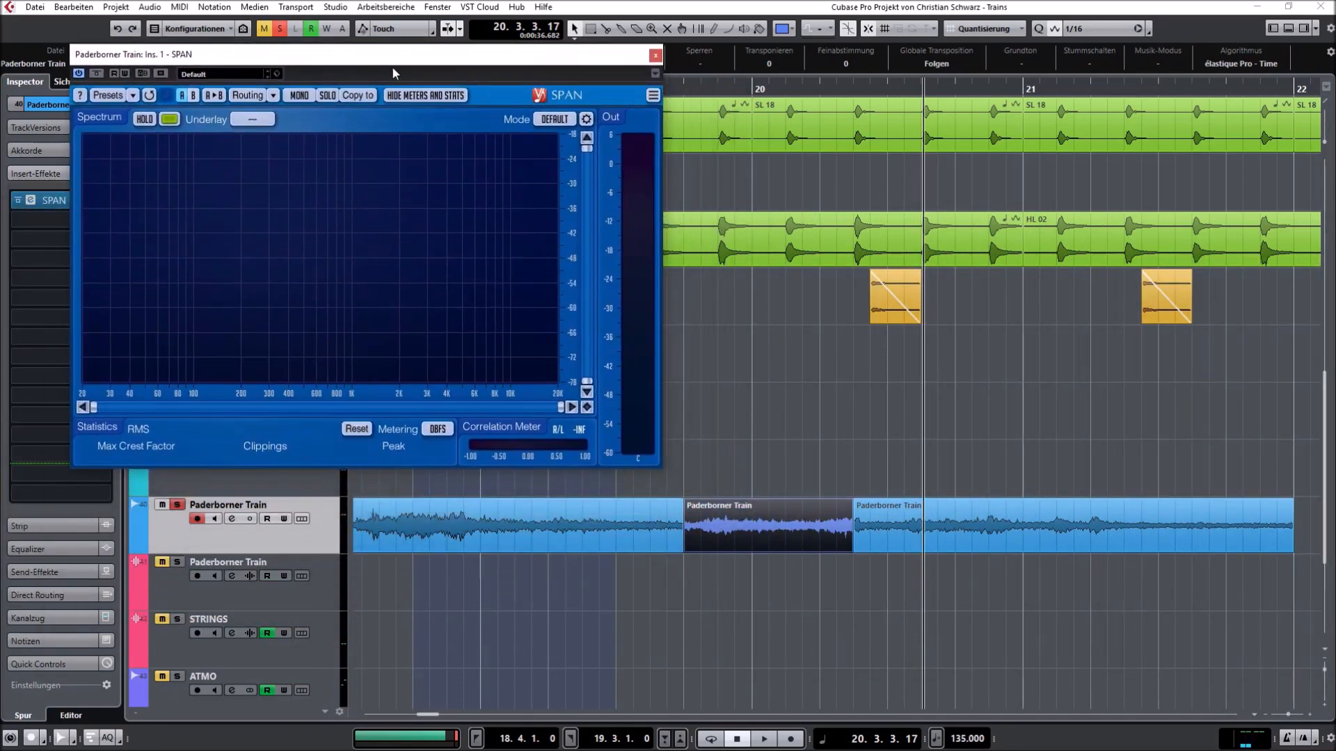
left_click(683, 88)
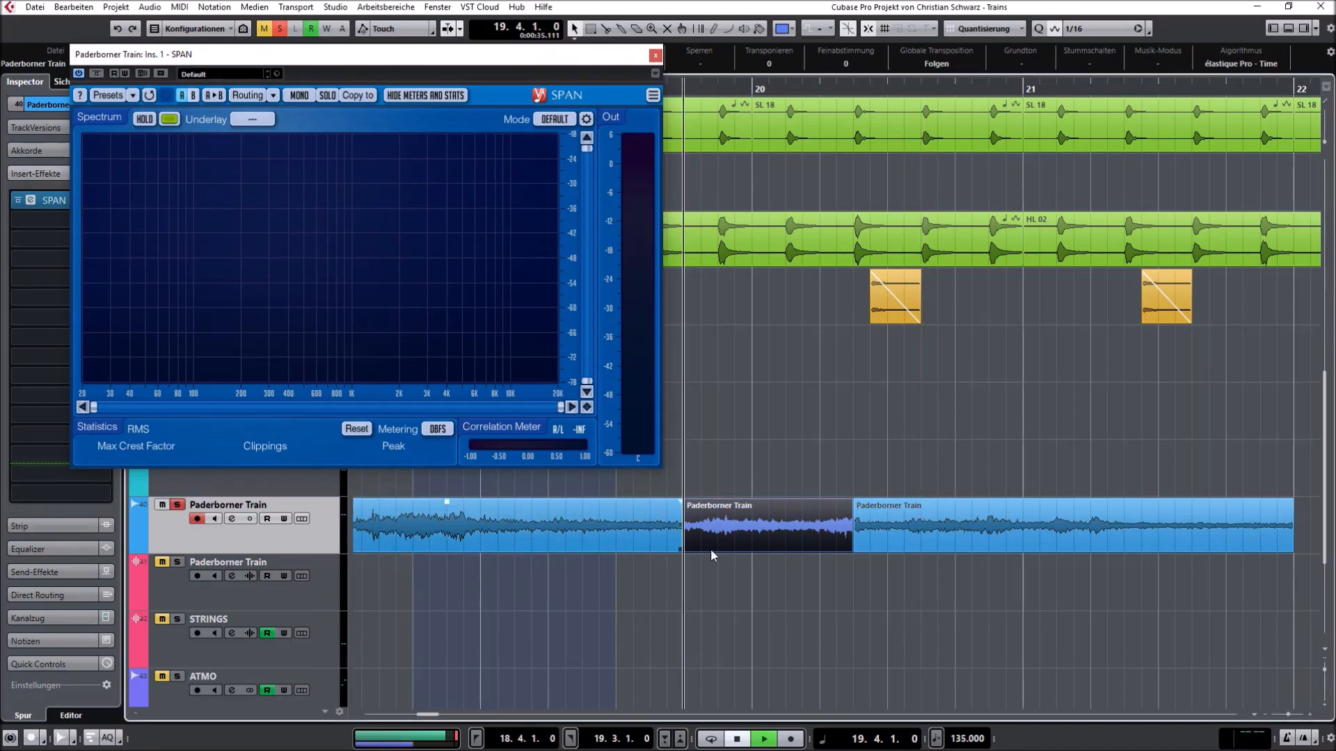
left_click(869, 536)
key("space")
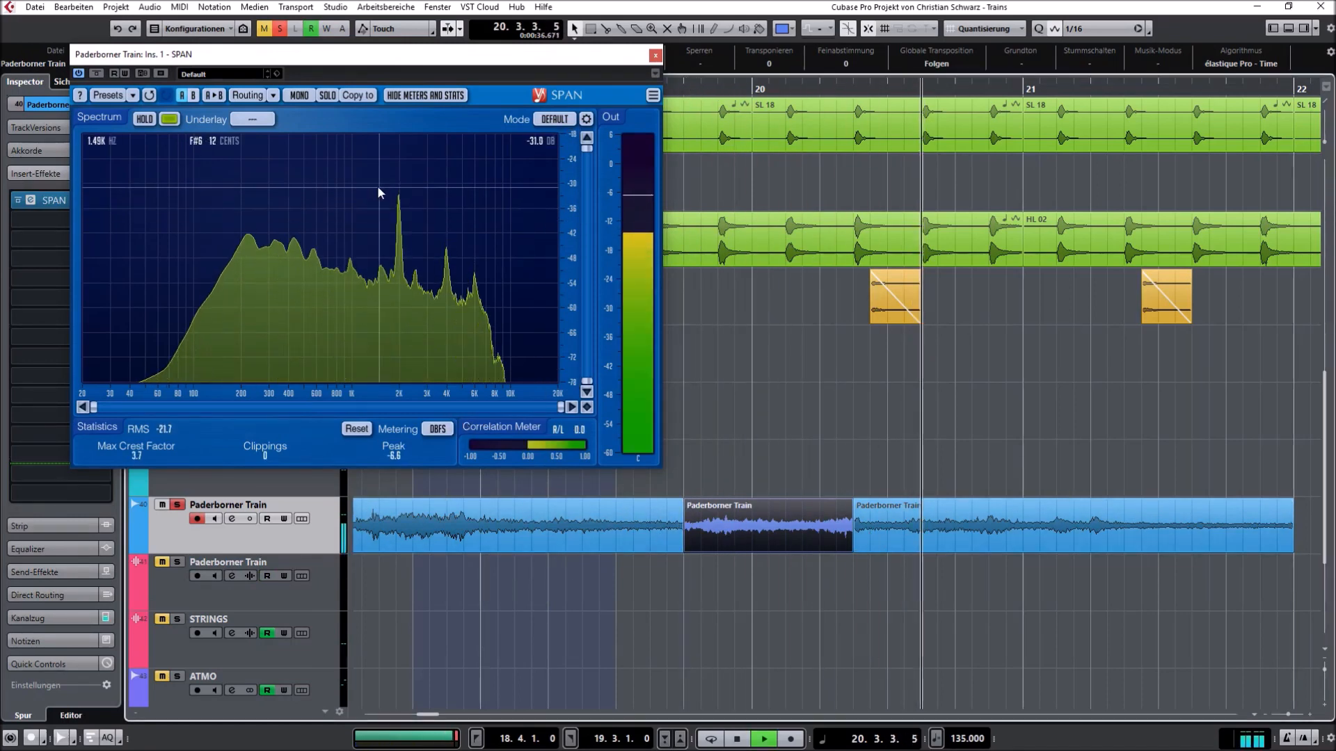
key("space")
- Loop the range from 19.4.1 to 20.2.3 and play it to read the pitch of the strongest peak in SPAN
left_click_drag(403, 57, 380, 126)
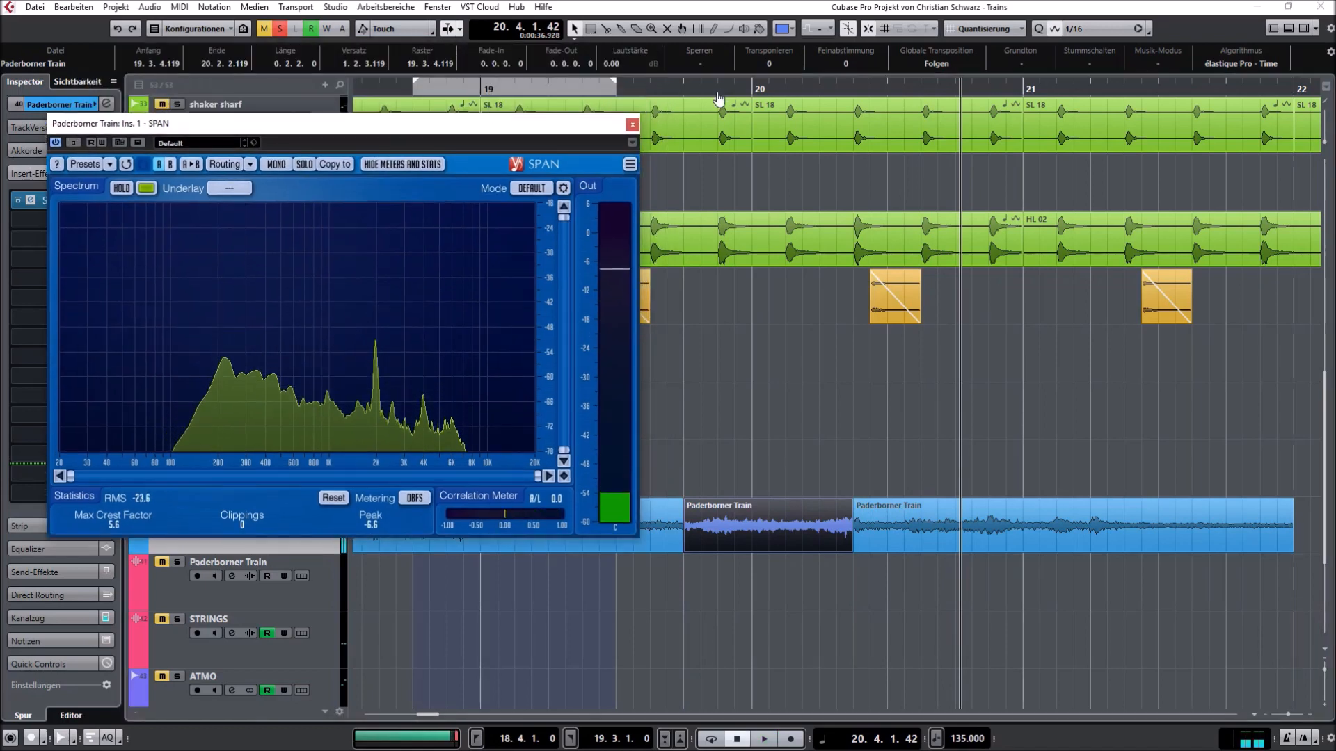
left_click(689, 89, "ctrl")
left_click(853, 88, "alt")
left_click(719, 89)
left_click(719, 89)
key("space")
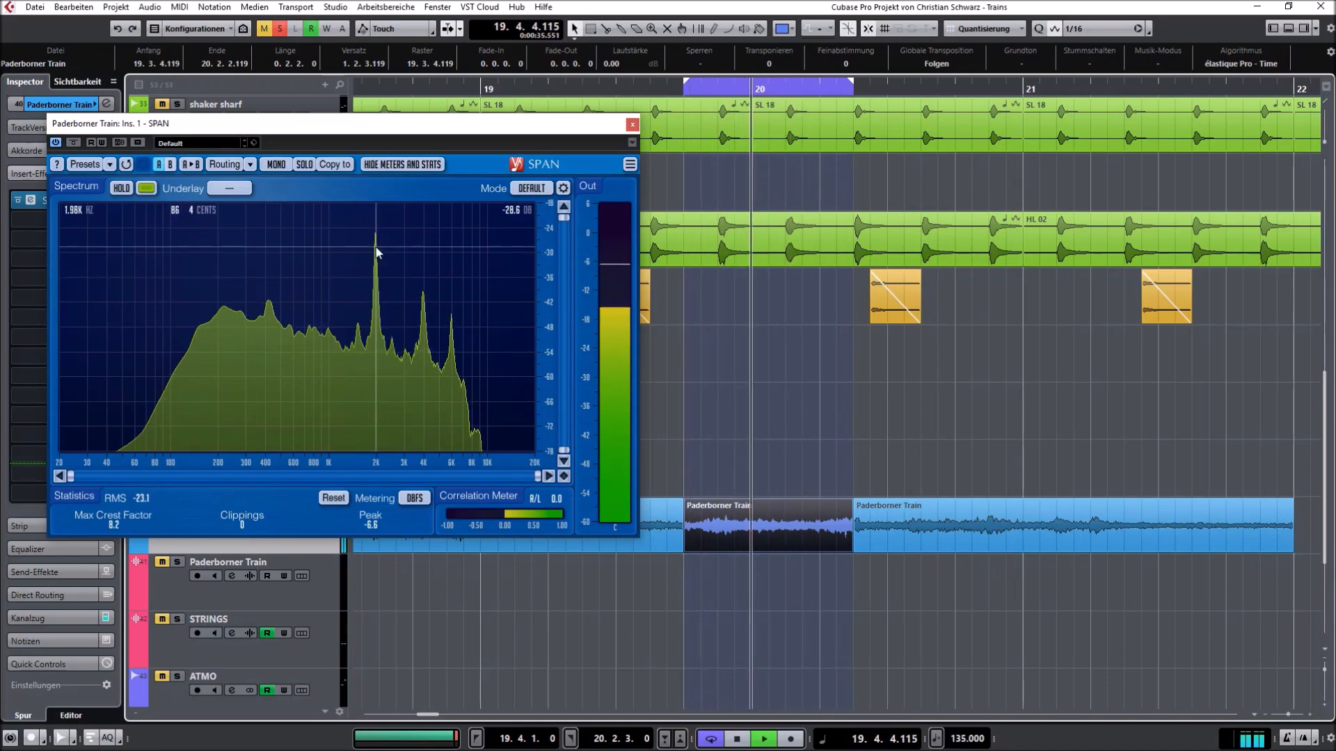
key("space")
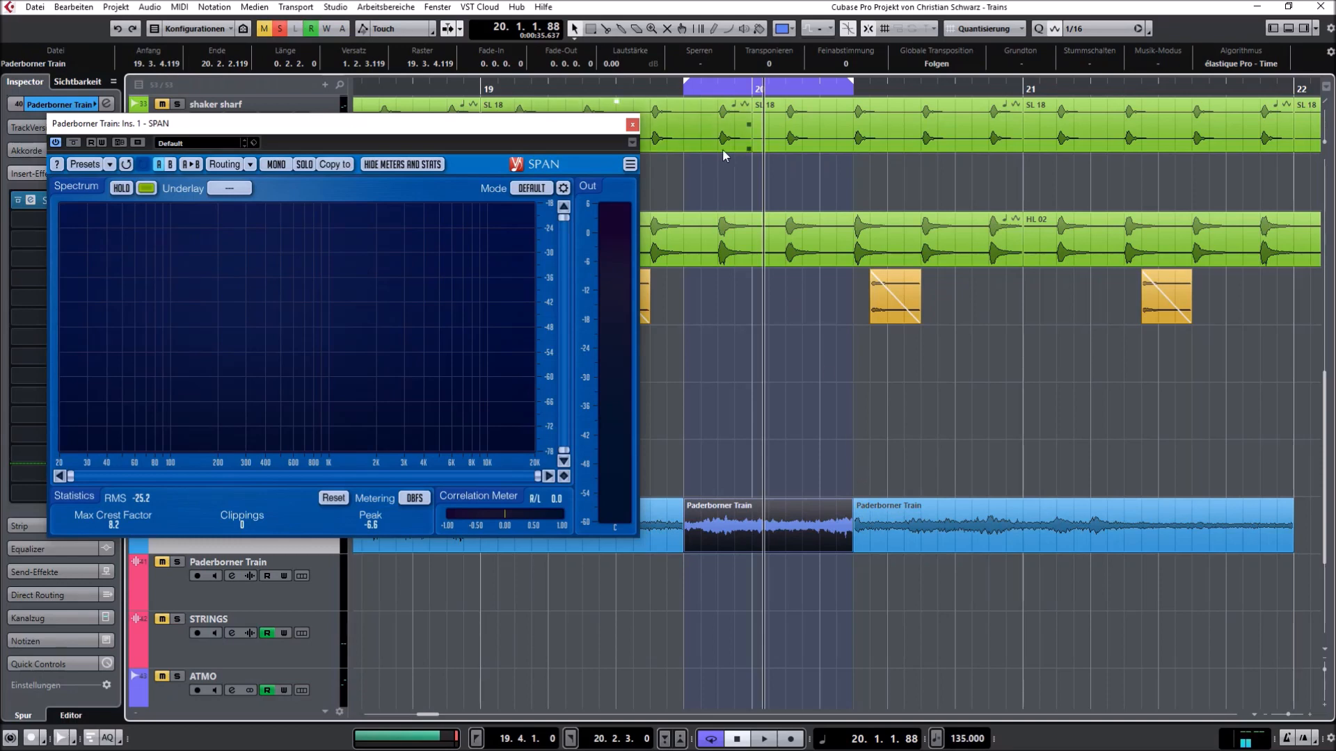
- Close SPAN, then solo the existing Paderborner Train sampler track and show it in Sampler Control
left_click(798, 403)
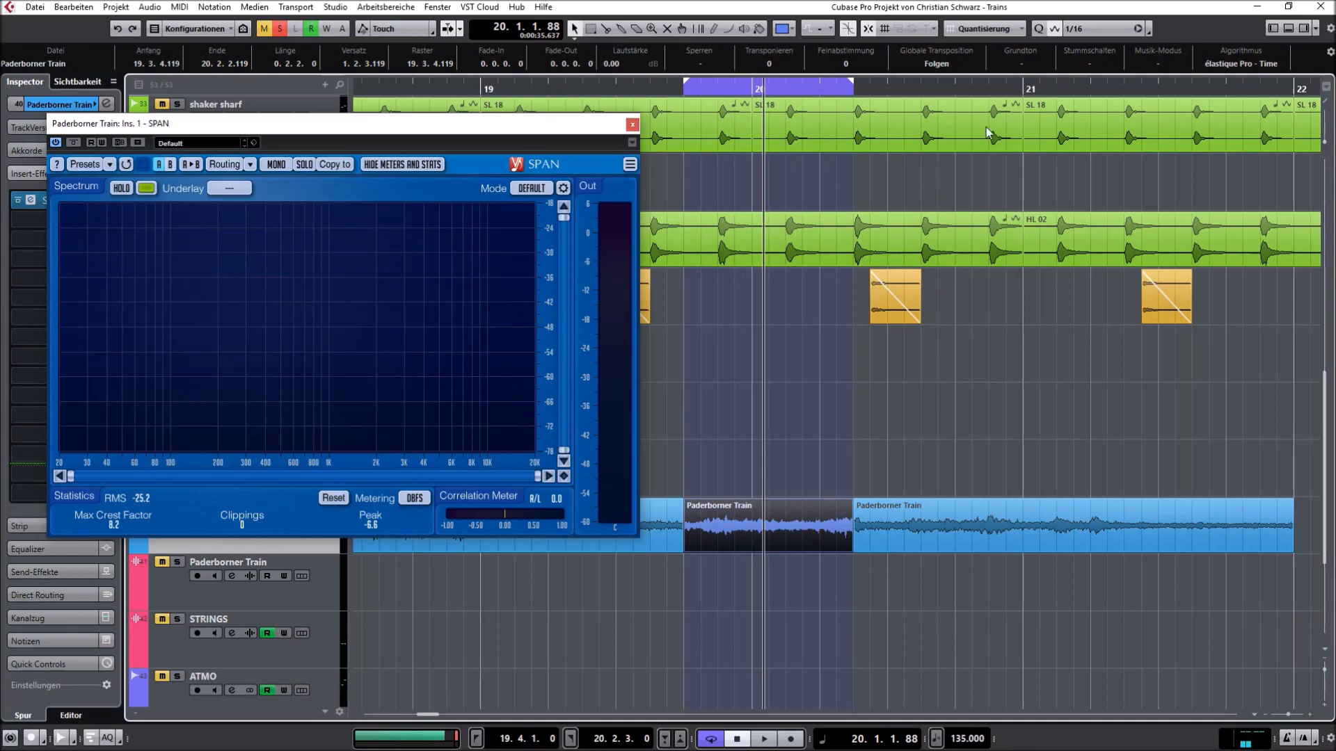
left_click(631, 125)
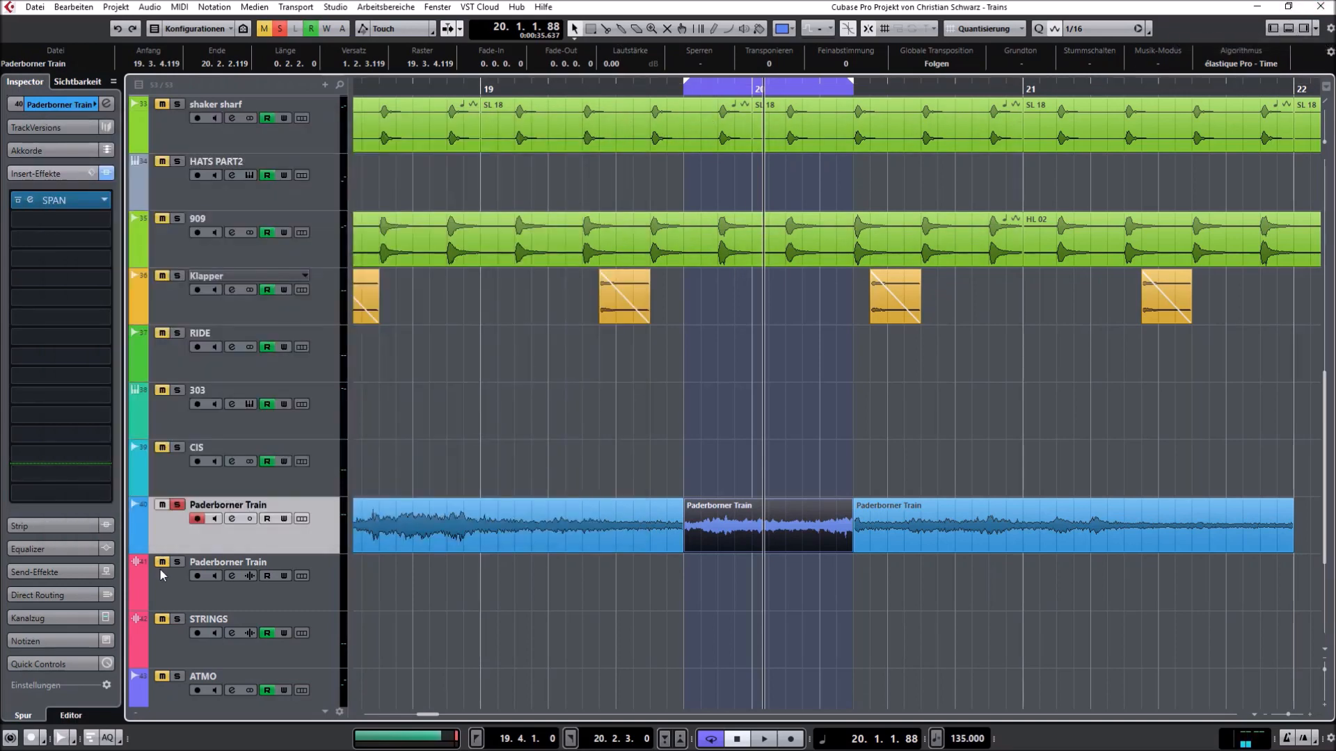
left_click(177, 562)
left_click(1288, 30)
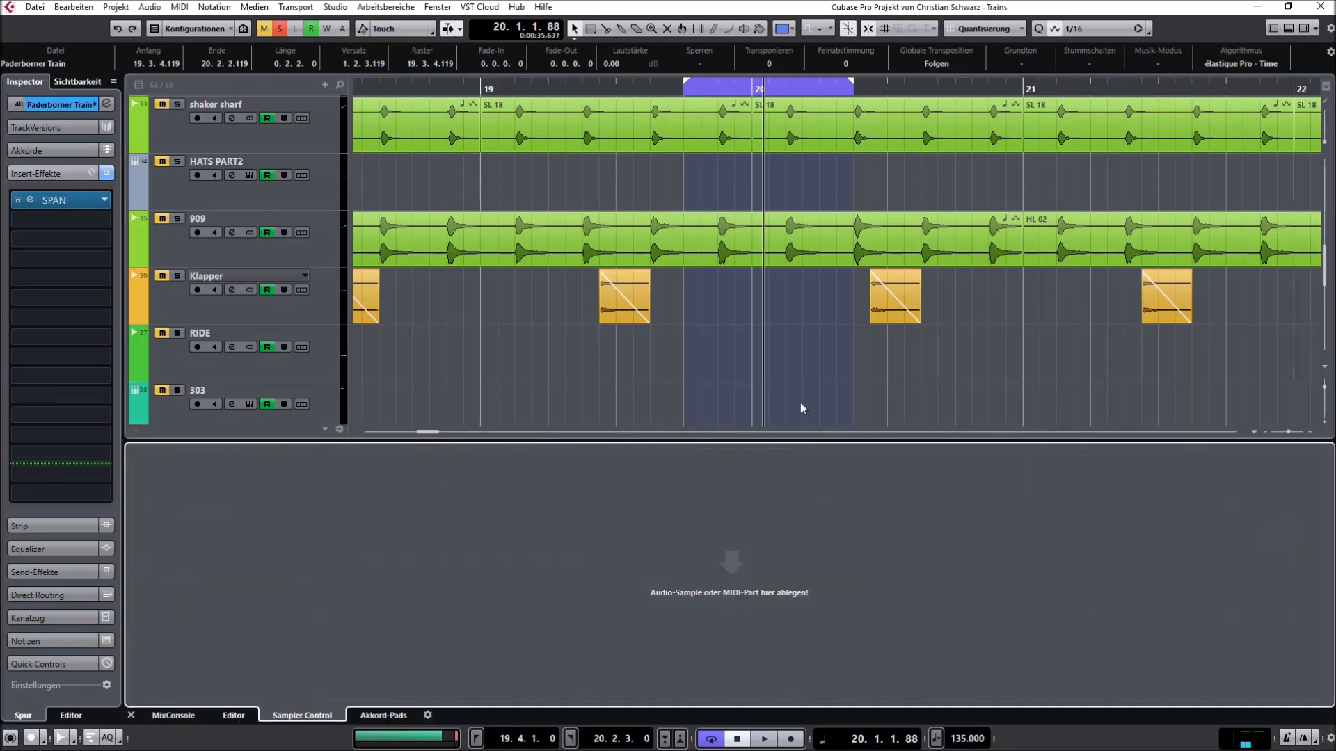
scroll(507, 379, "down", 4)
left_click(289, 332)
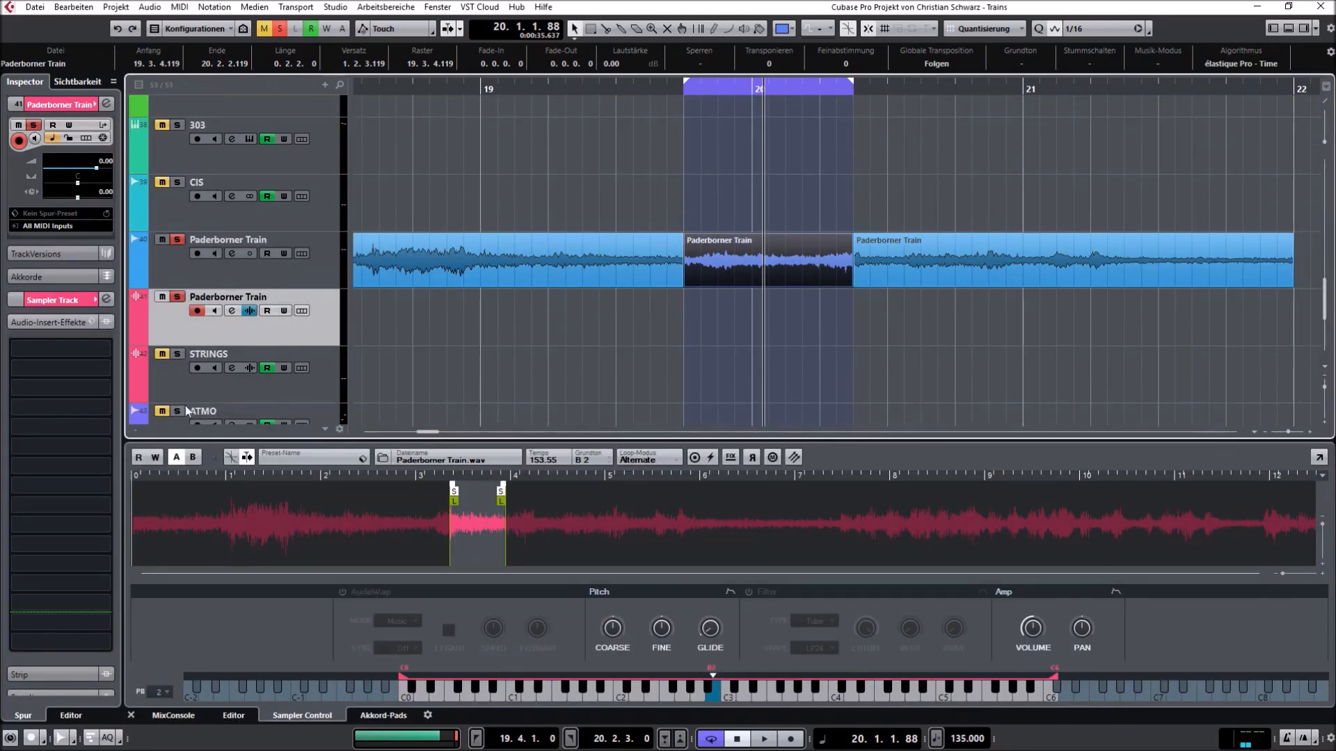
right_click(345, 335)
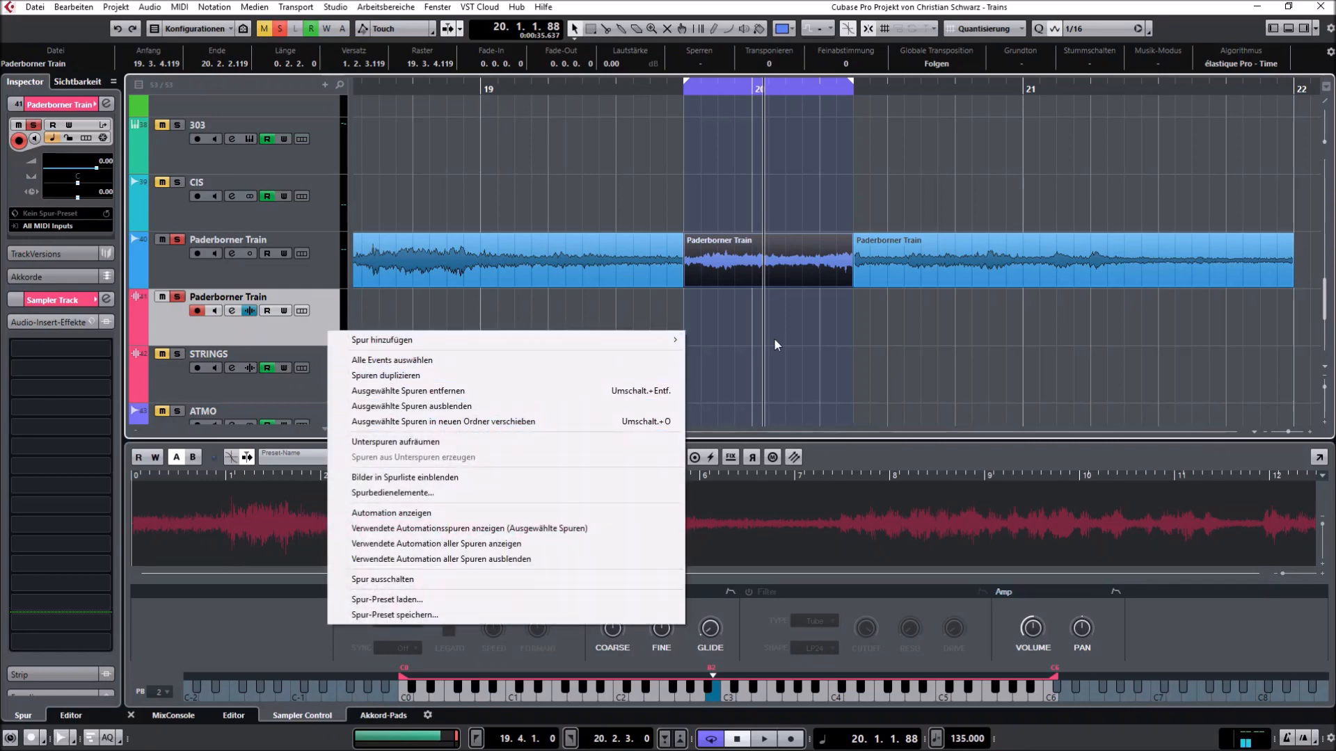
left_click(778, 327)
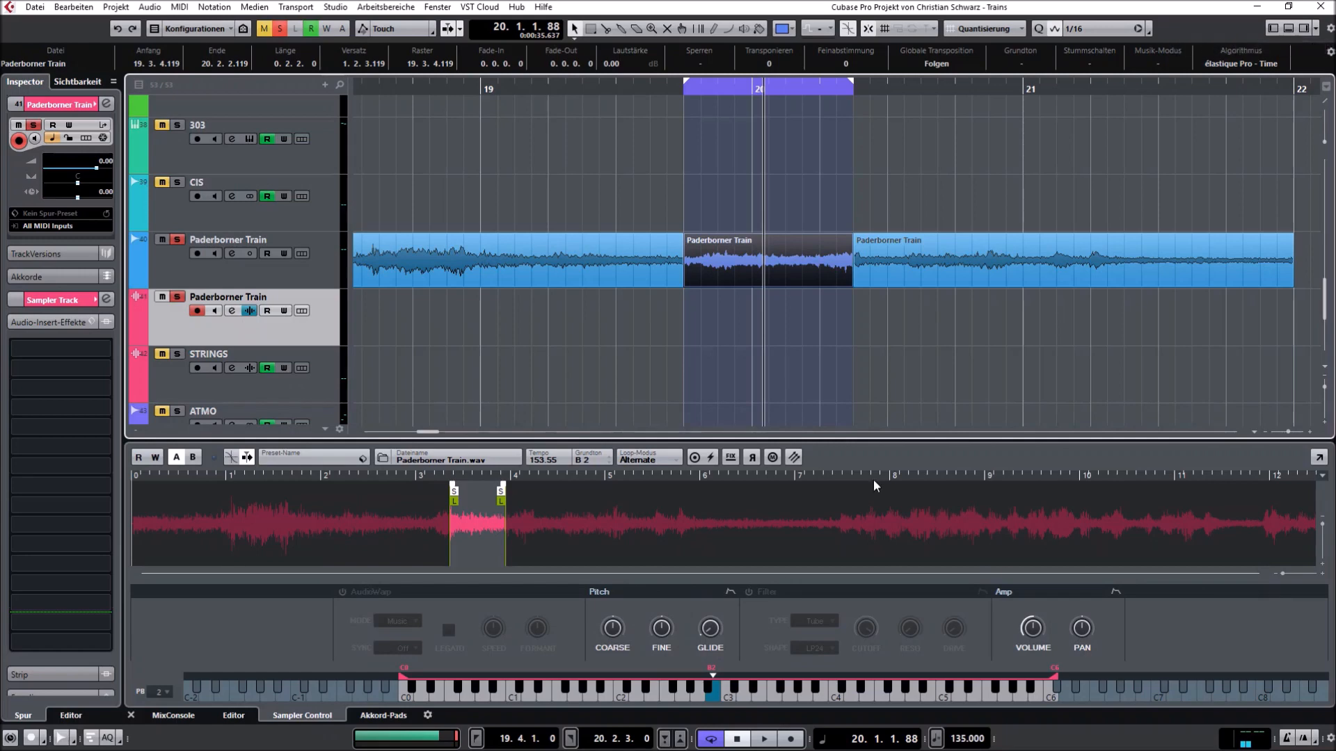
left_click(173, 717)
left_click(245, 715)
left_click(313, 716)
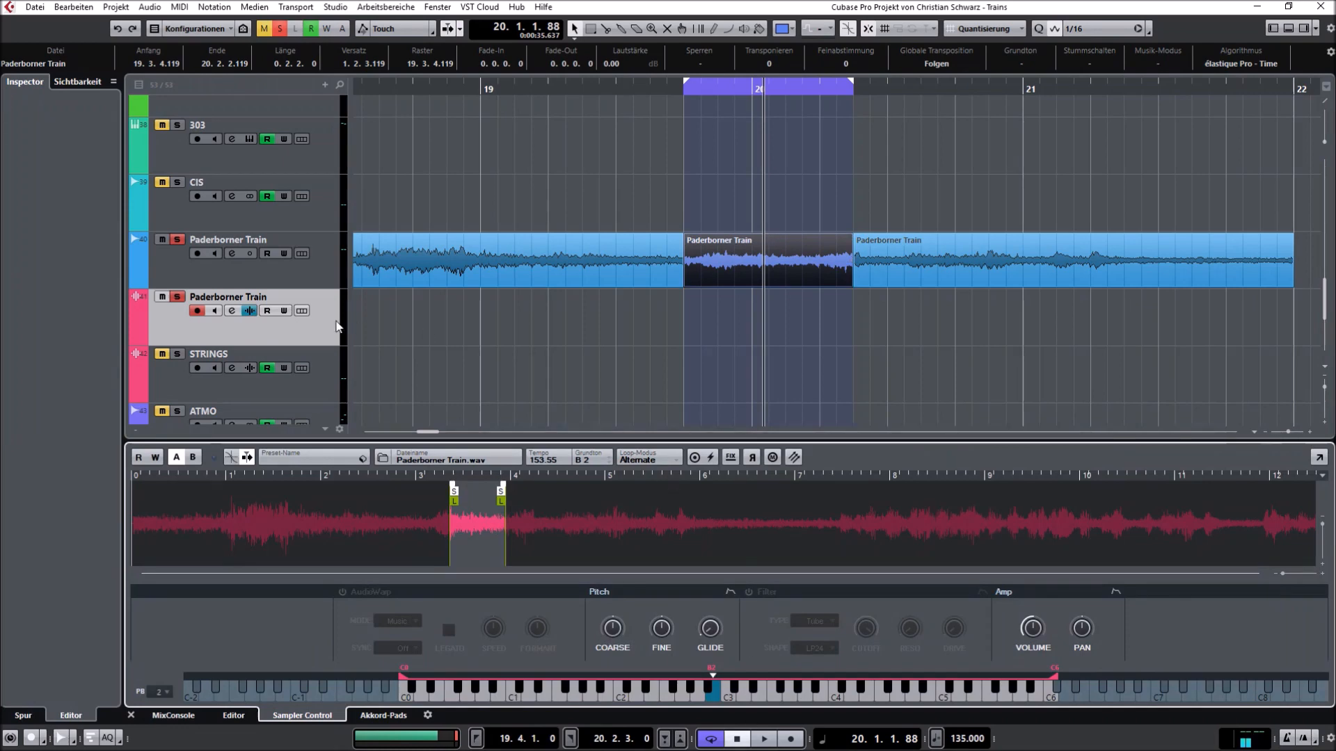
- Create a new sampler track from the purple segment of the Paderborner Train audio clip using Sampler Control
left_click(313, 273)
right_click(322, 275)
mouse_move(331, 280)
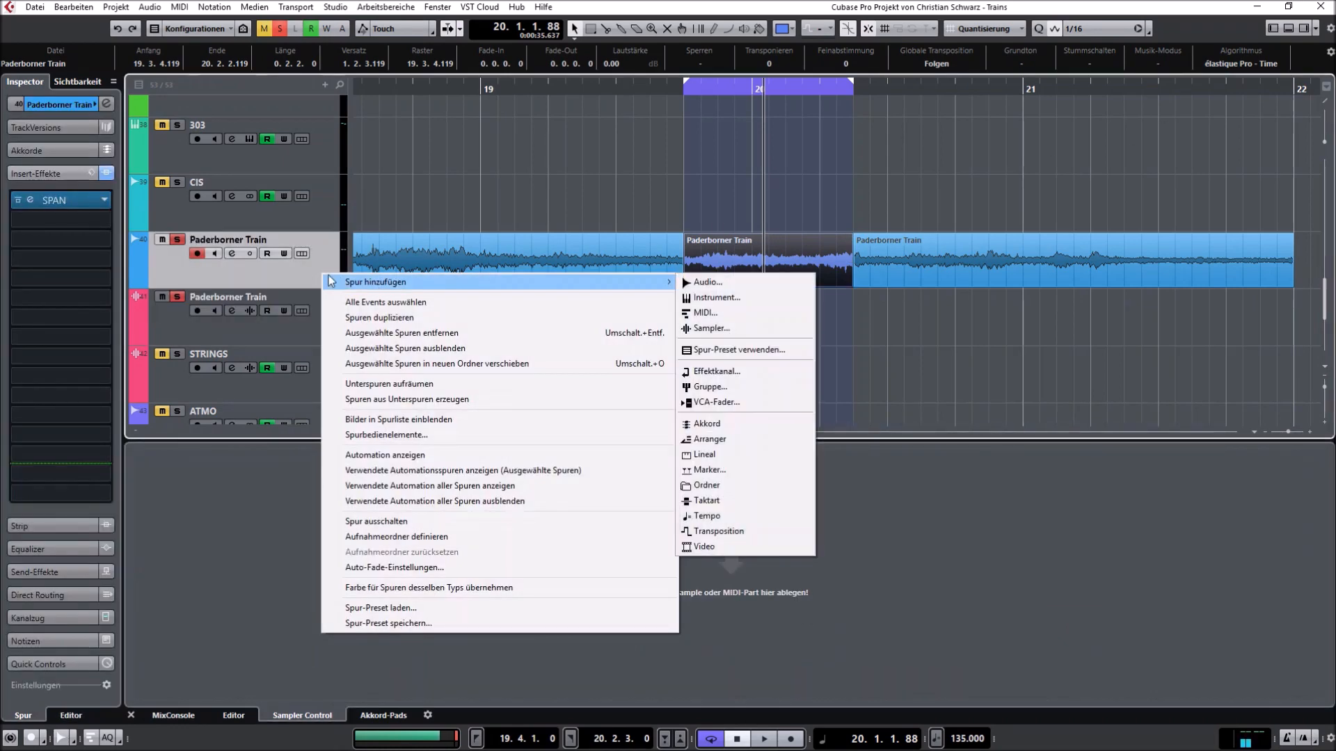
left_click(1027, 362)
left_click_drag(761, 266, 739, 578)
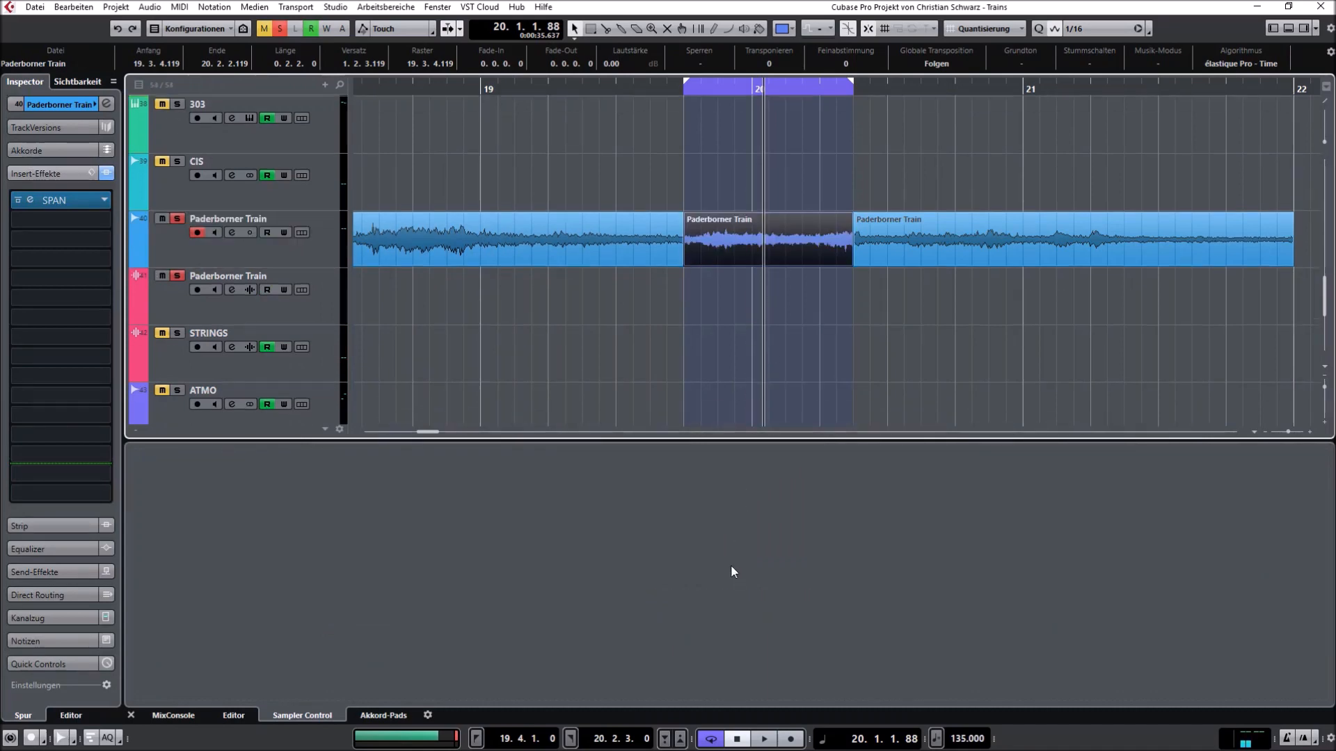
- Move the new Paderborner Train sampler track directly below the train audio track and solo it
scroll(245, 322, "down", 3)
scroll(286, 374, "up", 3)
scroll(286, 374, "down", 5)
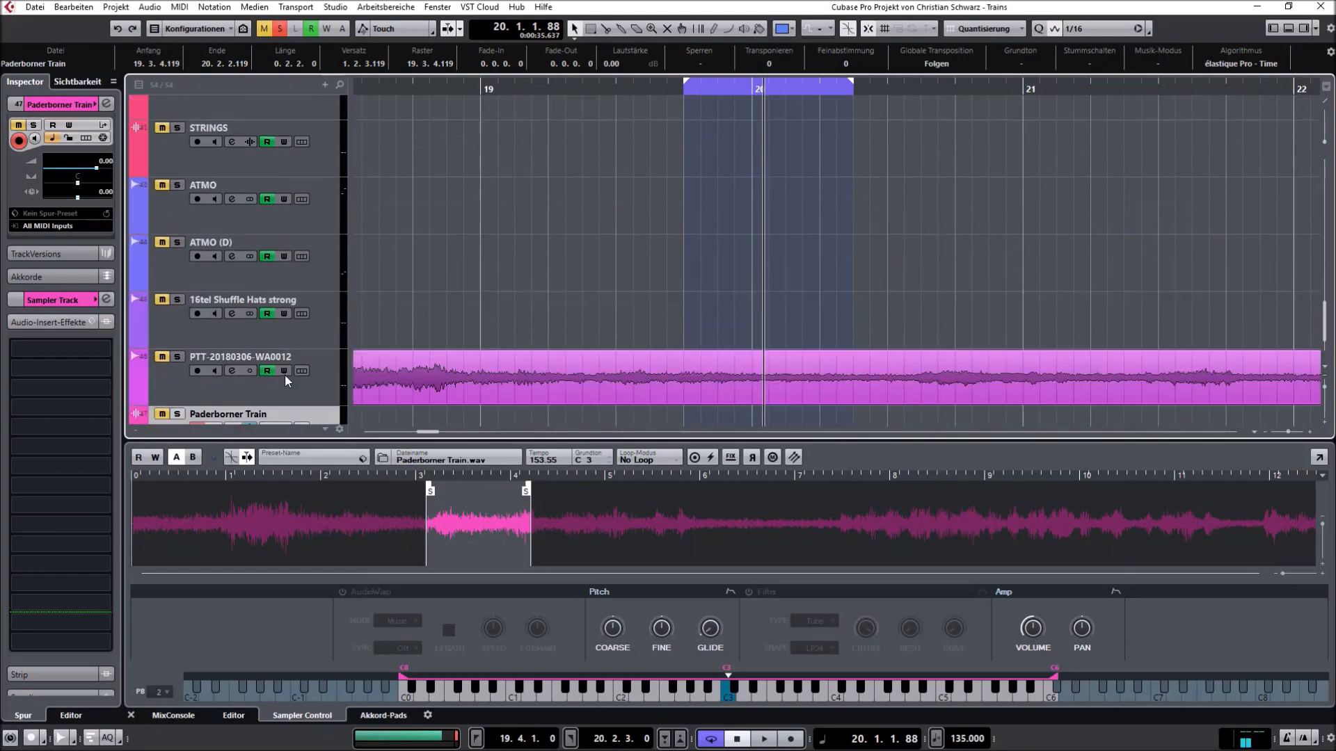
scroll(304, 380, "up", 3)
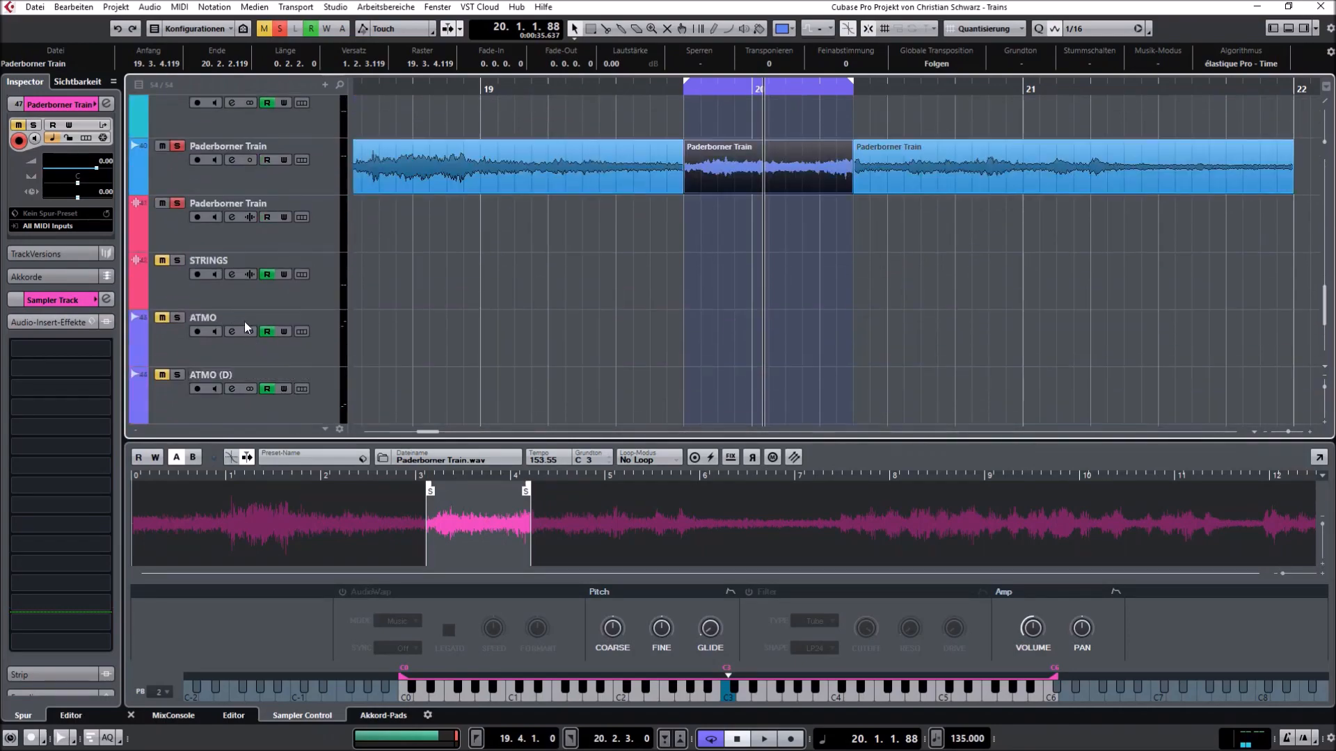
scroll(306, 379, "down", 3)
scroll(304, 101, "up", 1)
left_click_drag(303, 95, 303, 230)
left_click(177, 223)
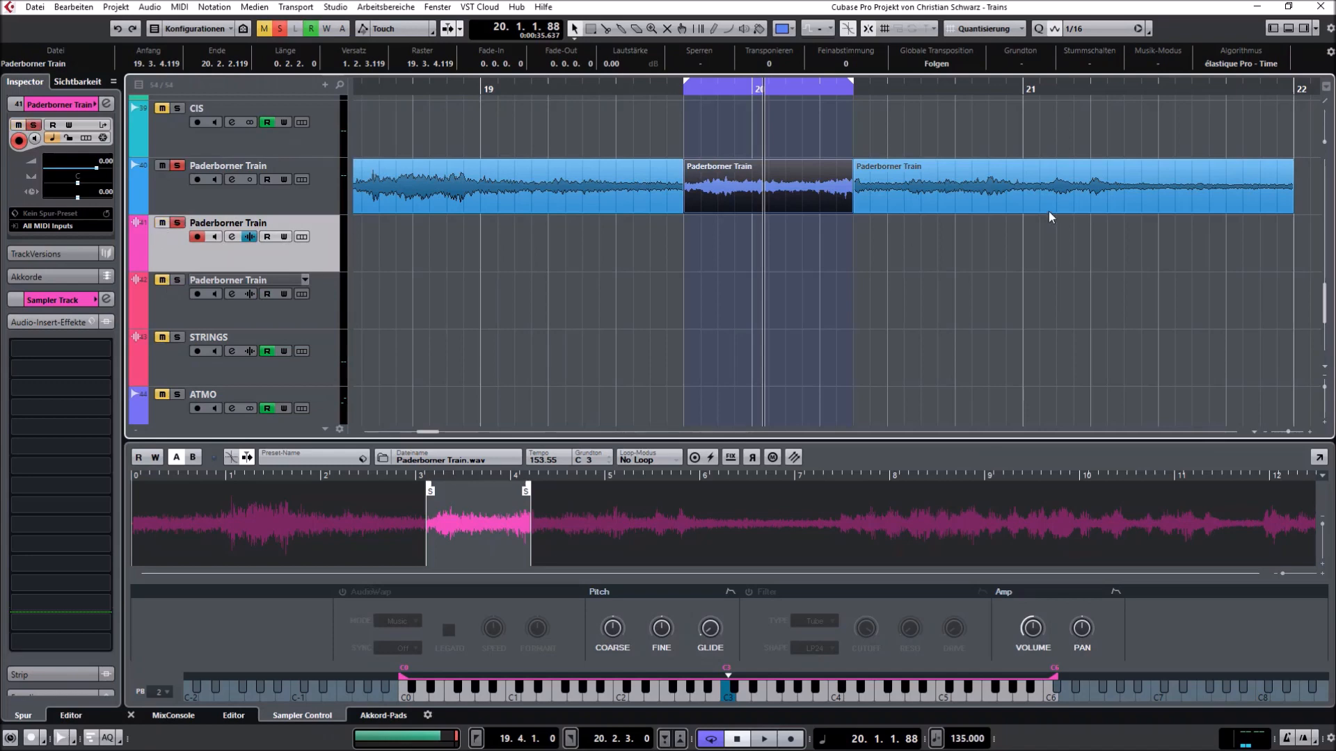
- Audition the new sample on the sampler keyboard and set its root key to B2
mouse_move(743, 700)
left_mouse_down()
mouse_move(795, 692)
mouse_move(666, 698)
left_mouse_up()
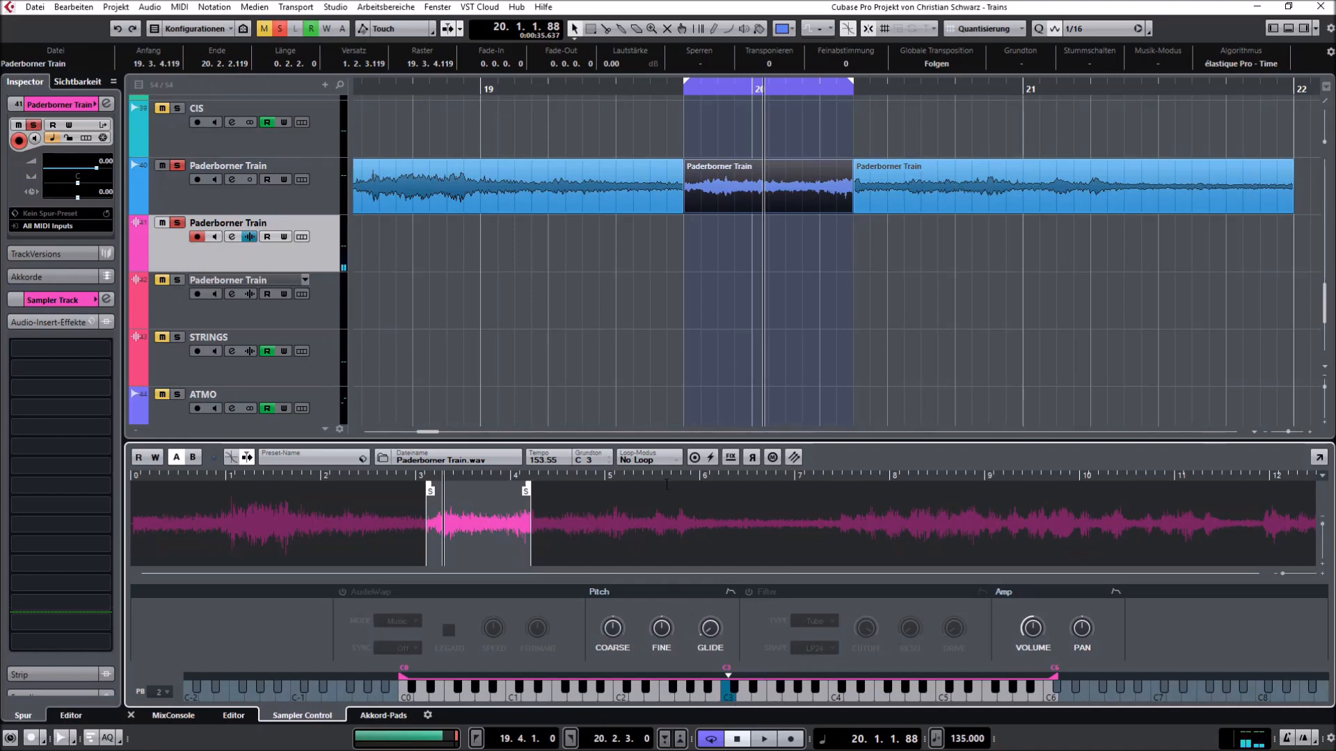
scroll(586, 460, "down", 1)
left_click_drag(723, 703, 721, 703)
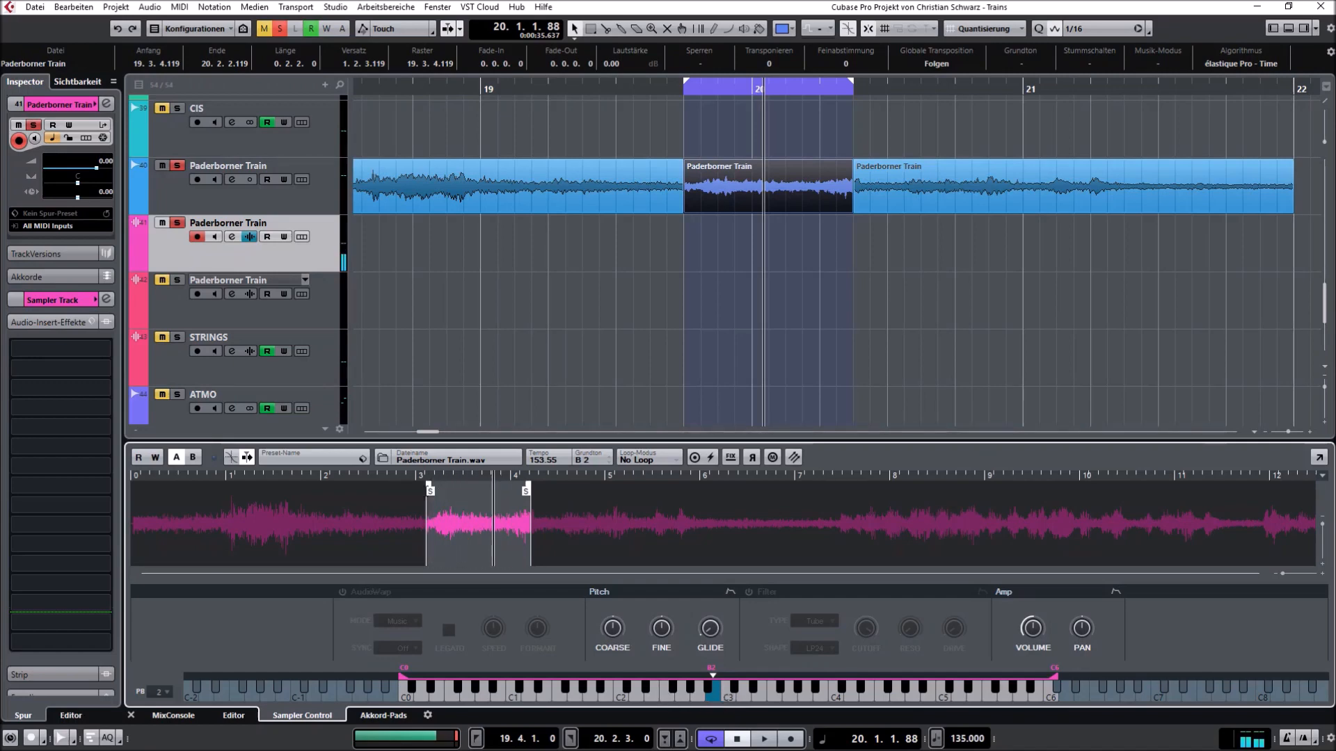
- Trim the sample to start at about 3.2 and end at about 4.0 seconds, and audition it near the root key
left_click_drag(428, 489, 439, 490)
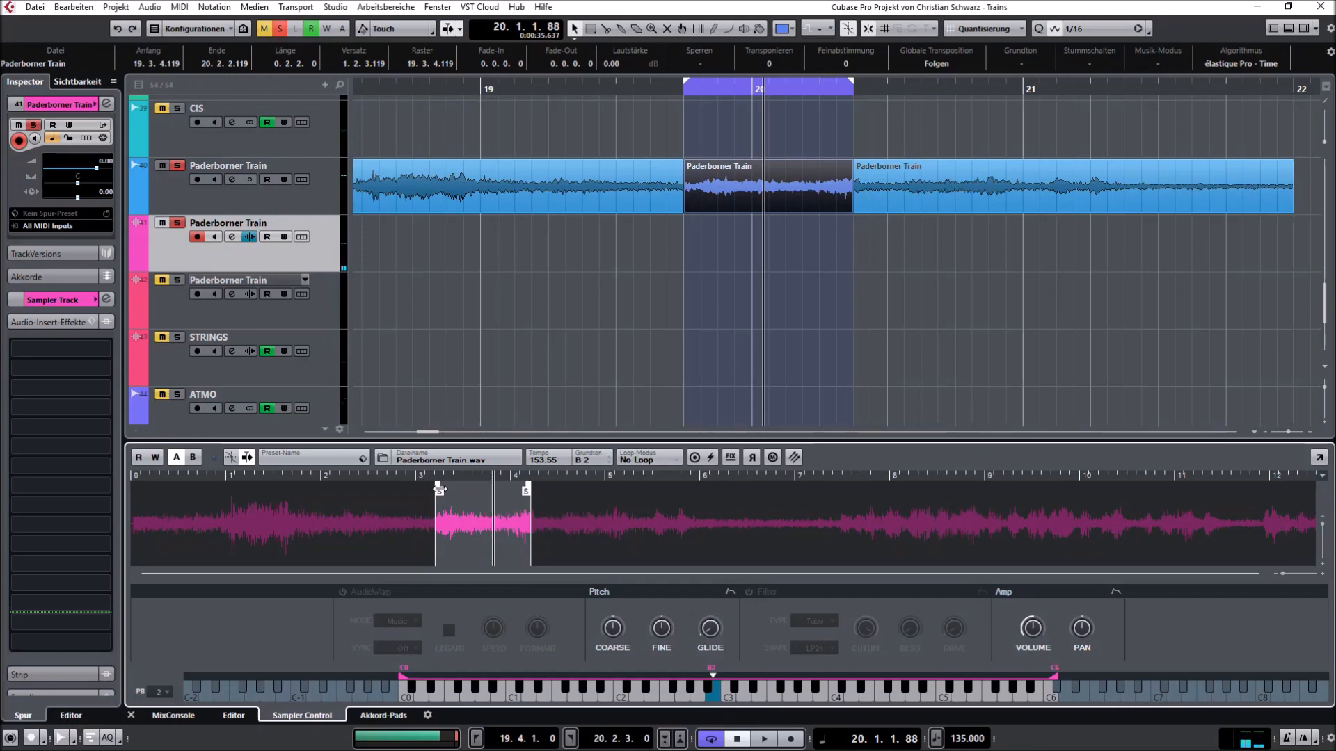
left_click_drag(527, 490, 510, 491)
left_click(708, 700)
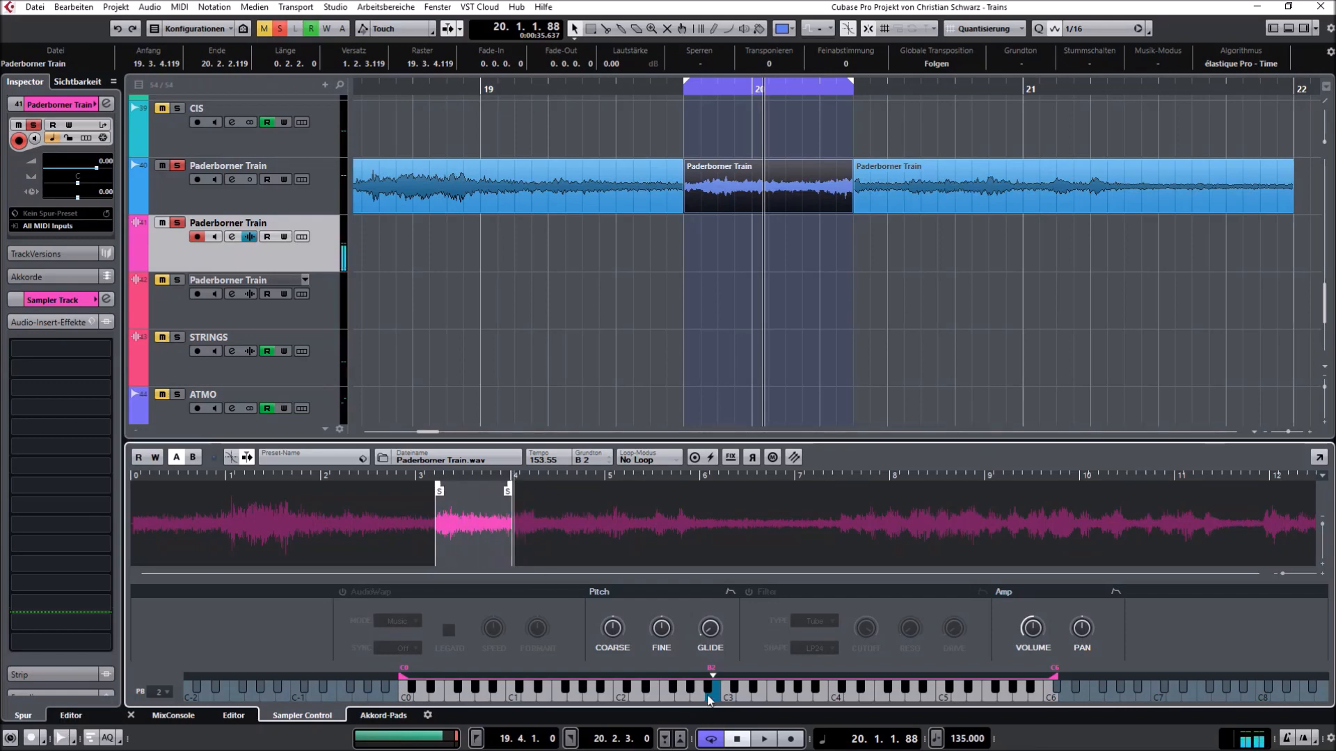
left_click_drag(512, 490, 522, 490)
left_click(716, 696)
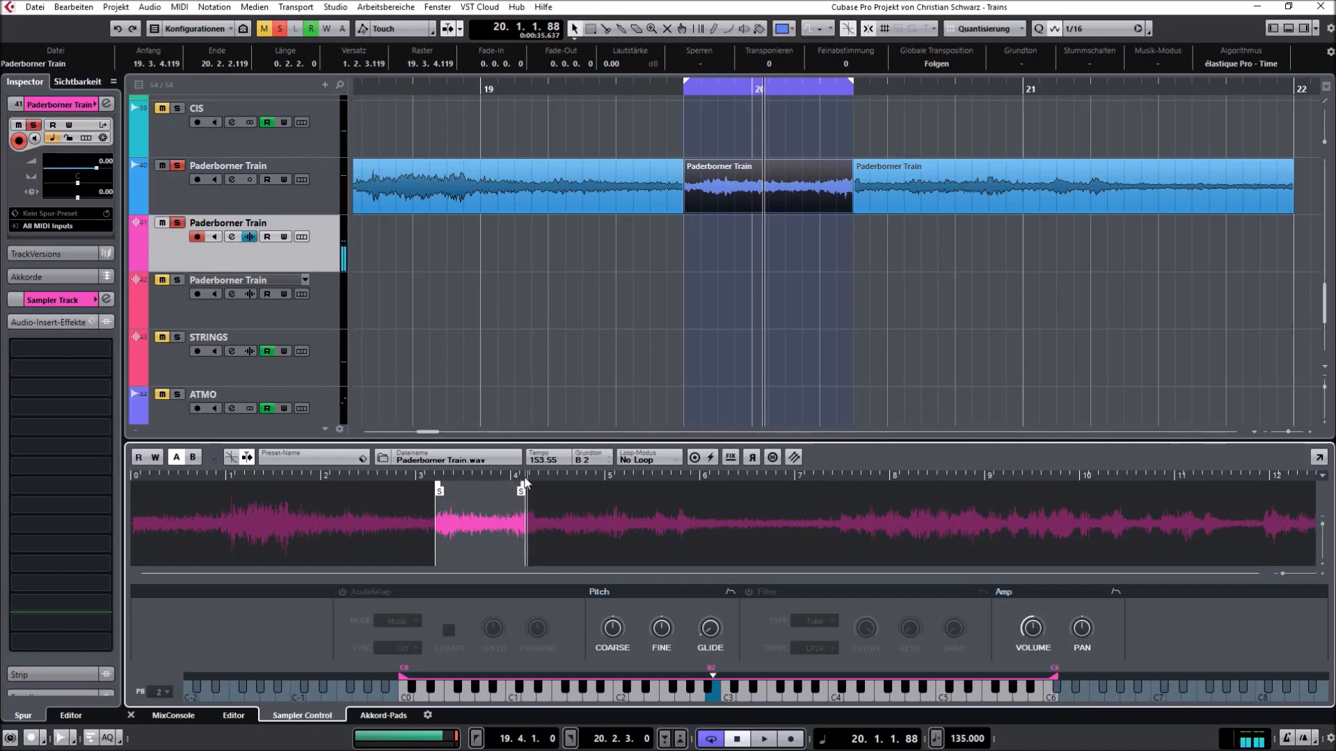
left_click_drag(519, 492, 507, 493)
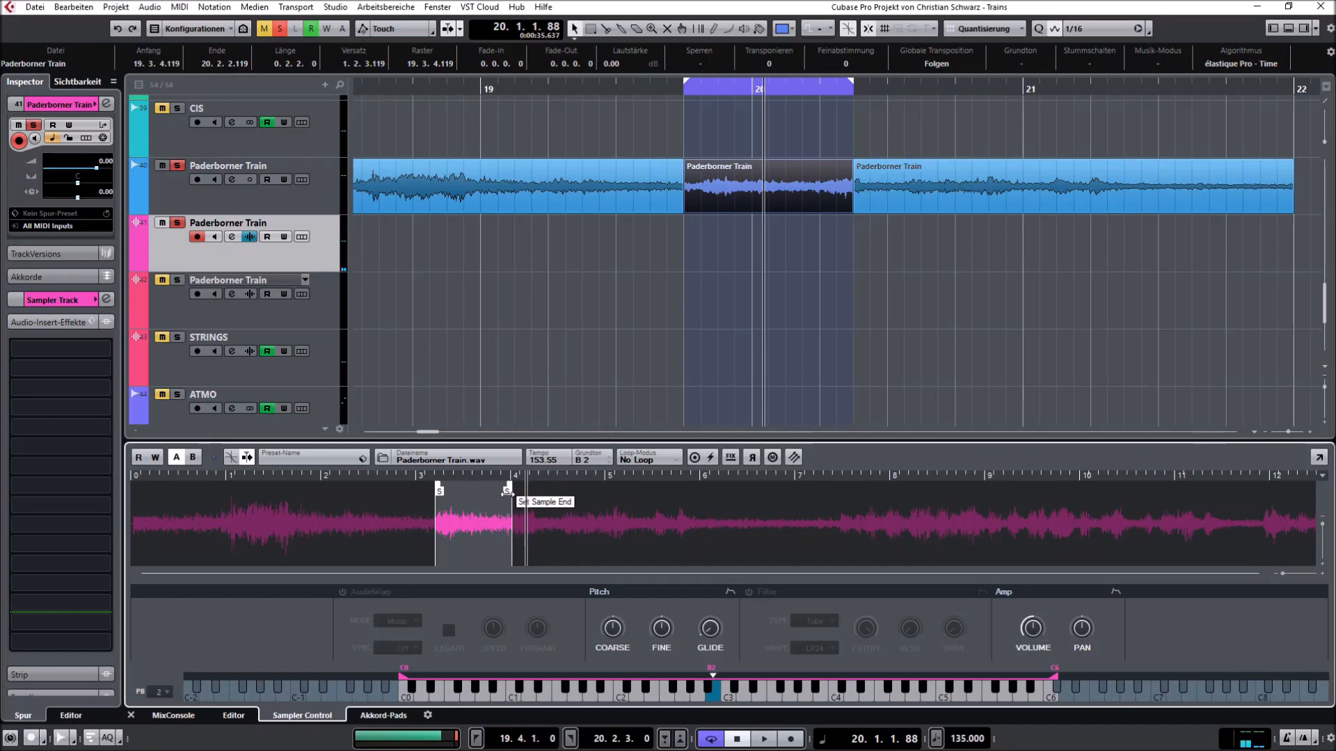
- Try the Continuous loop mode on the train sample, set it to Alternate instead, and move the loop end slightly earlier
left_click(655, 461)
left_click(678, 501)
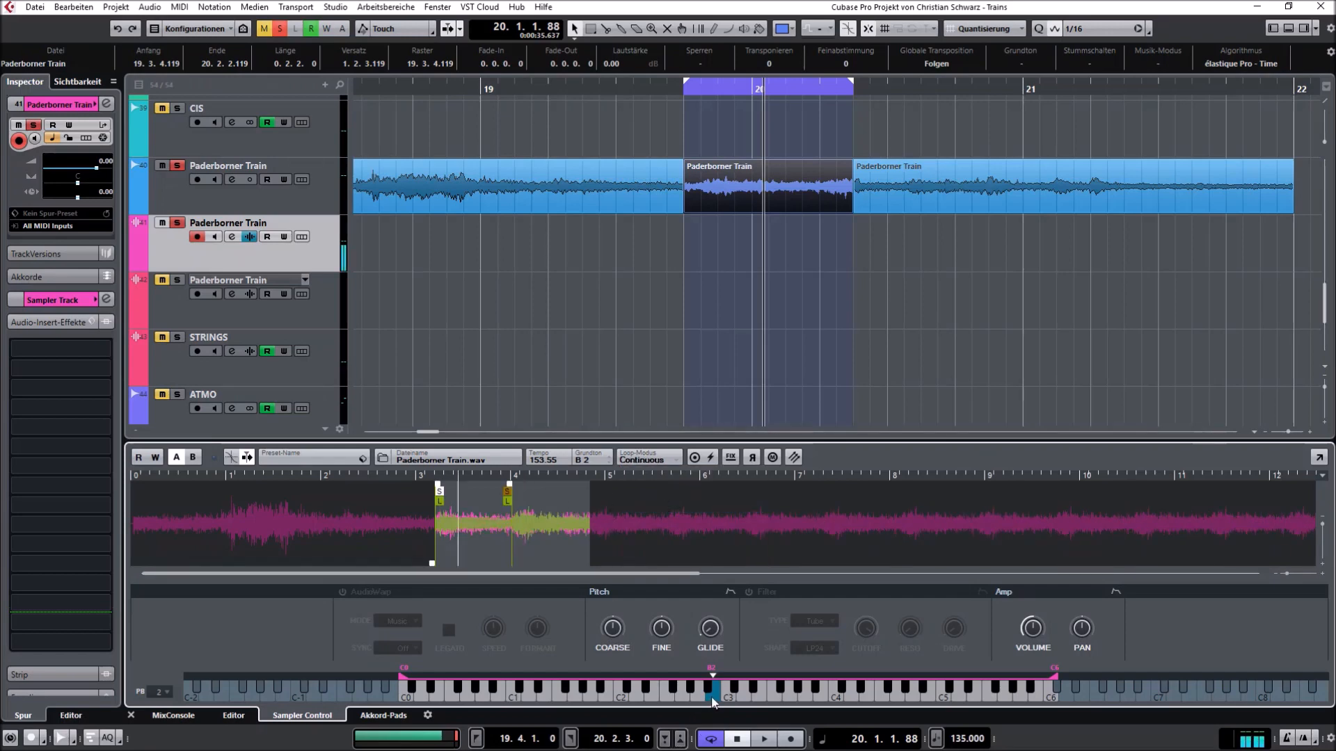
left_click(641, 465)
left_click(664, 507)
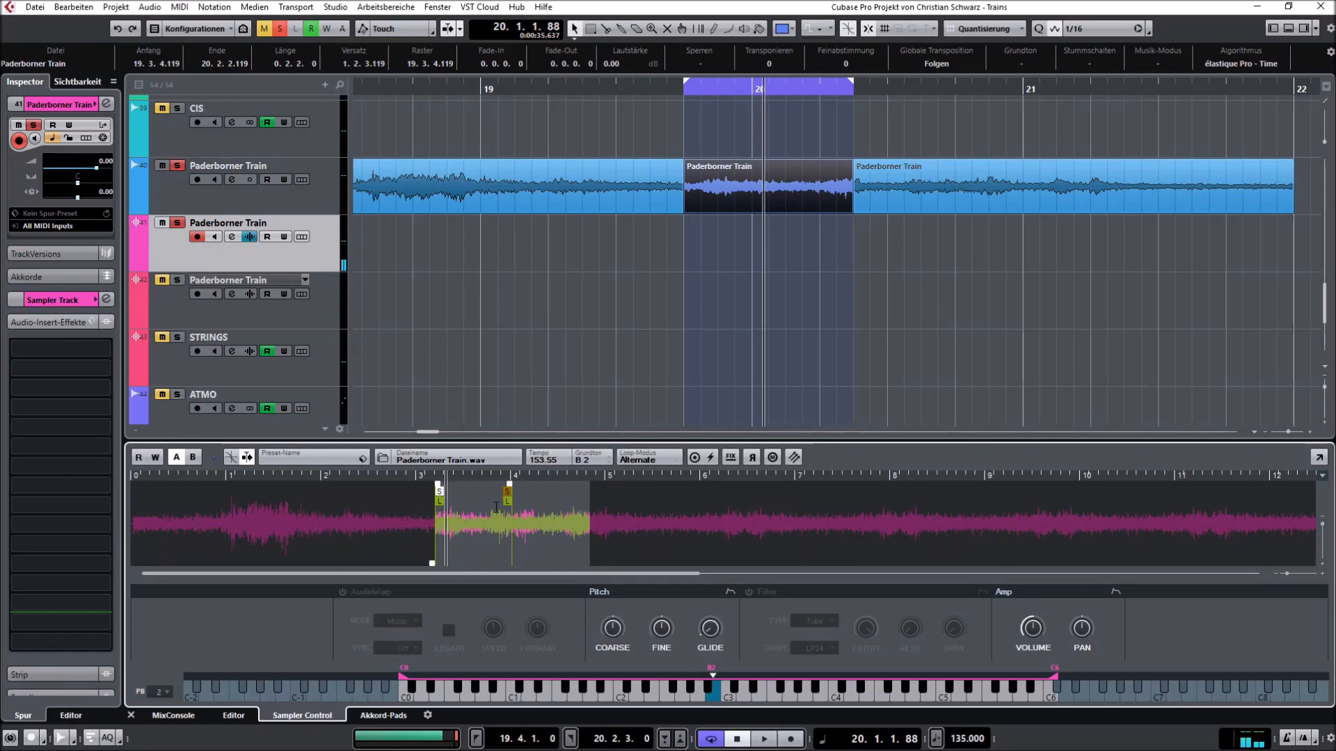
left_click_drag(509, 505, 503, 501)
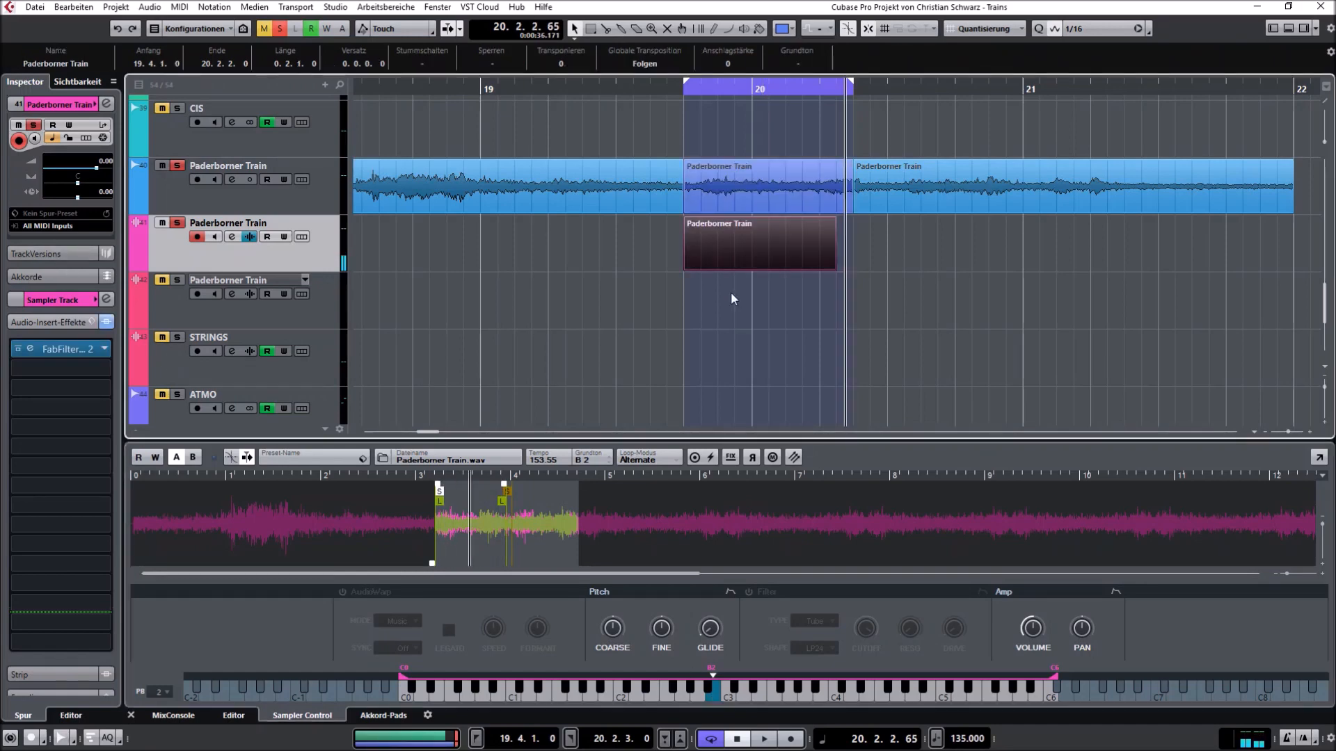
- Mute the new Paderborner Train sampler track, turn off all solos, and close Sampler Control to show the full arrangement
scroll(682, 306, "down", 8, "ctrl")
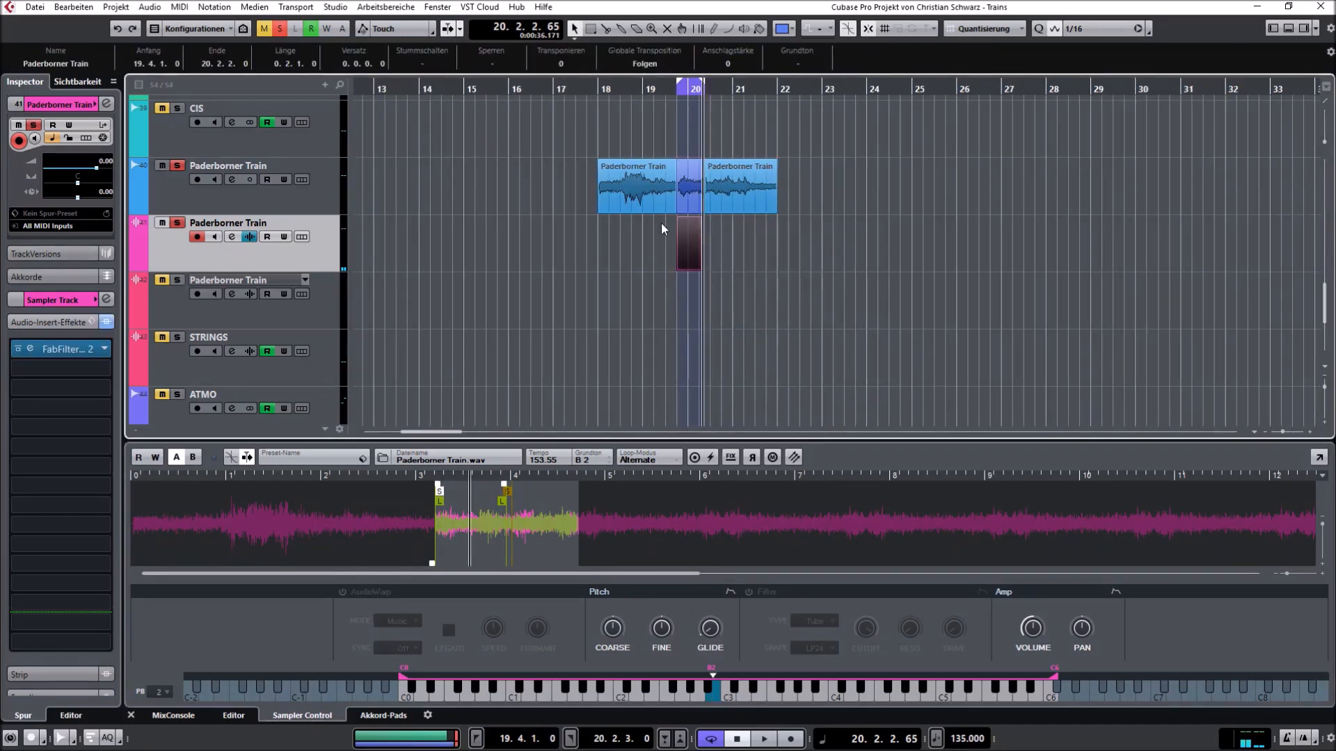
left_click_drag(895, 247, 461, 181)
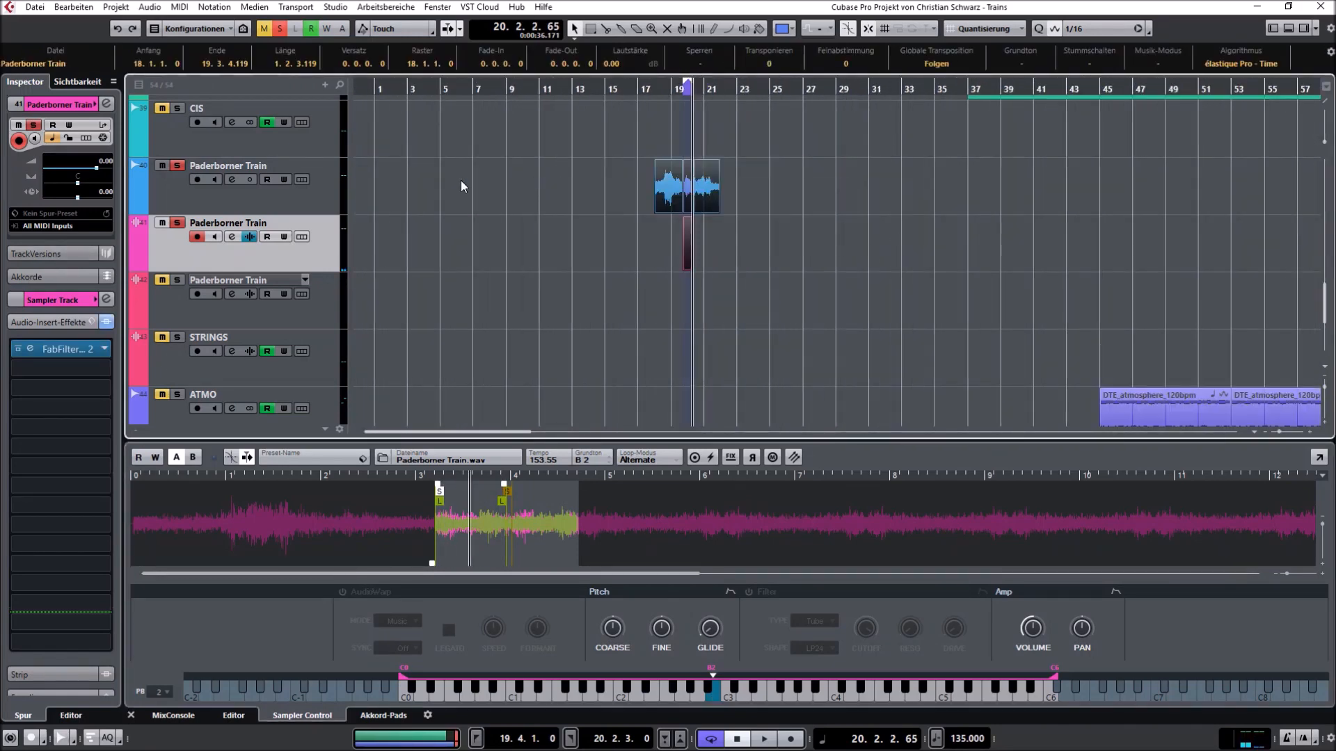
left_click(161, 223)
left_click(177, 223)
left_click(1289, 28)
key("shift+f")
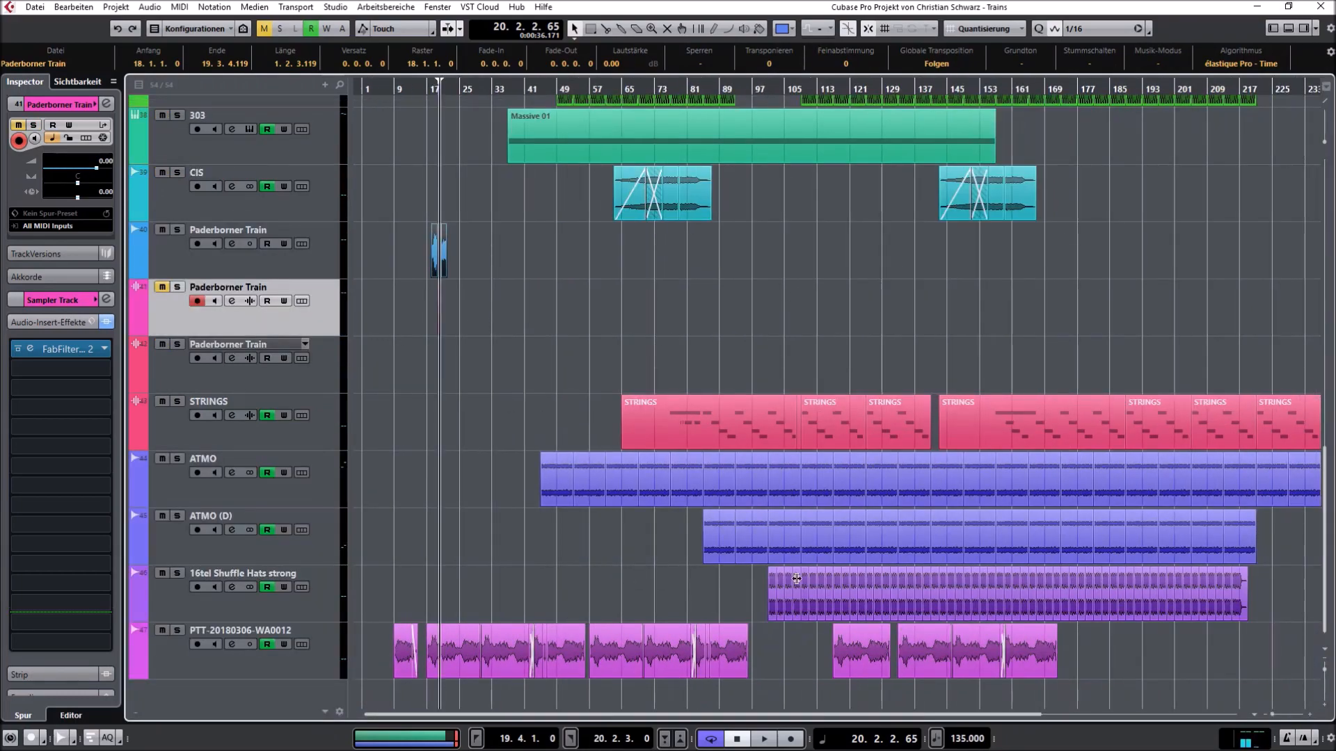
- Show the transport panel, start playback at about bar 80, and solo the STRINGS track
key("F2")
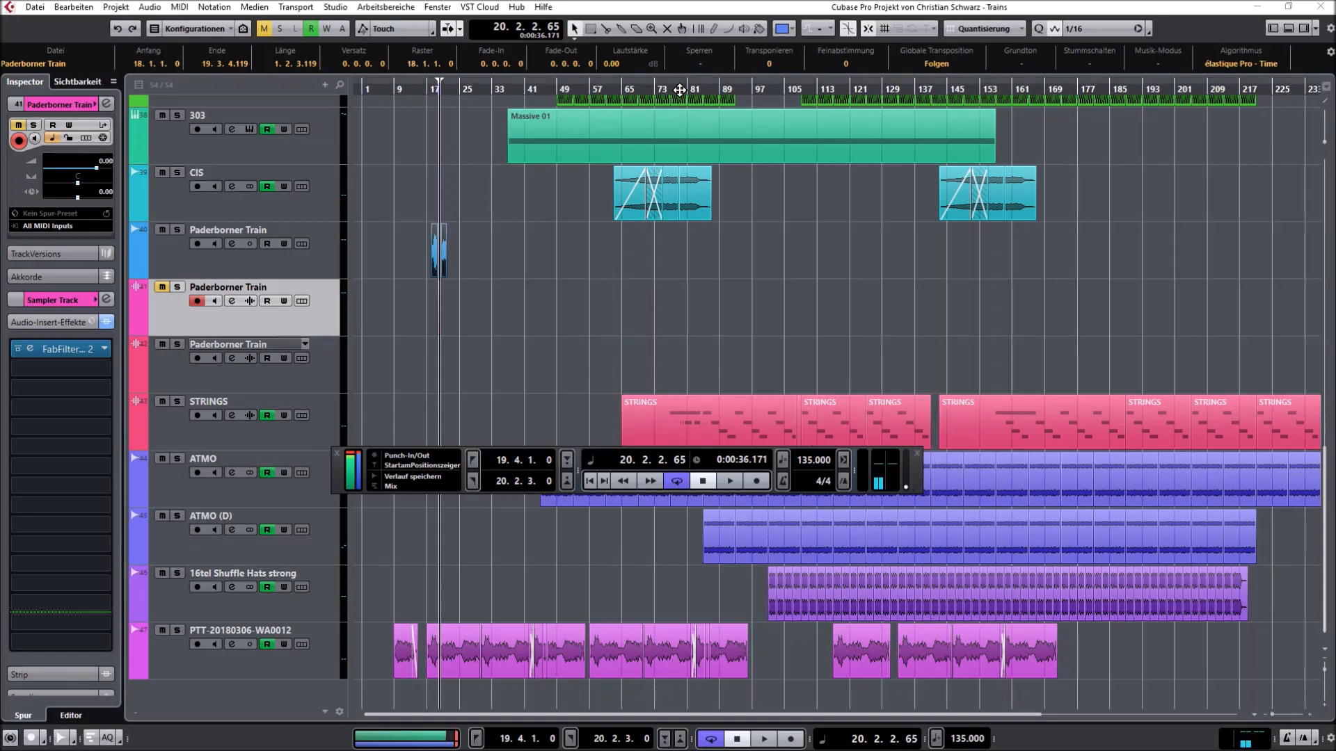
mouse_move(679, 90)
left_mouse_down()
mouse_move(706, 91)
mouse_move(685, 91)
left_mouse_up()
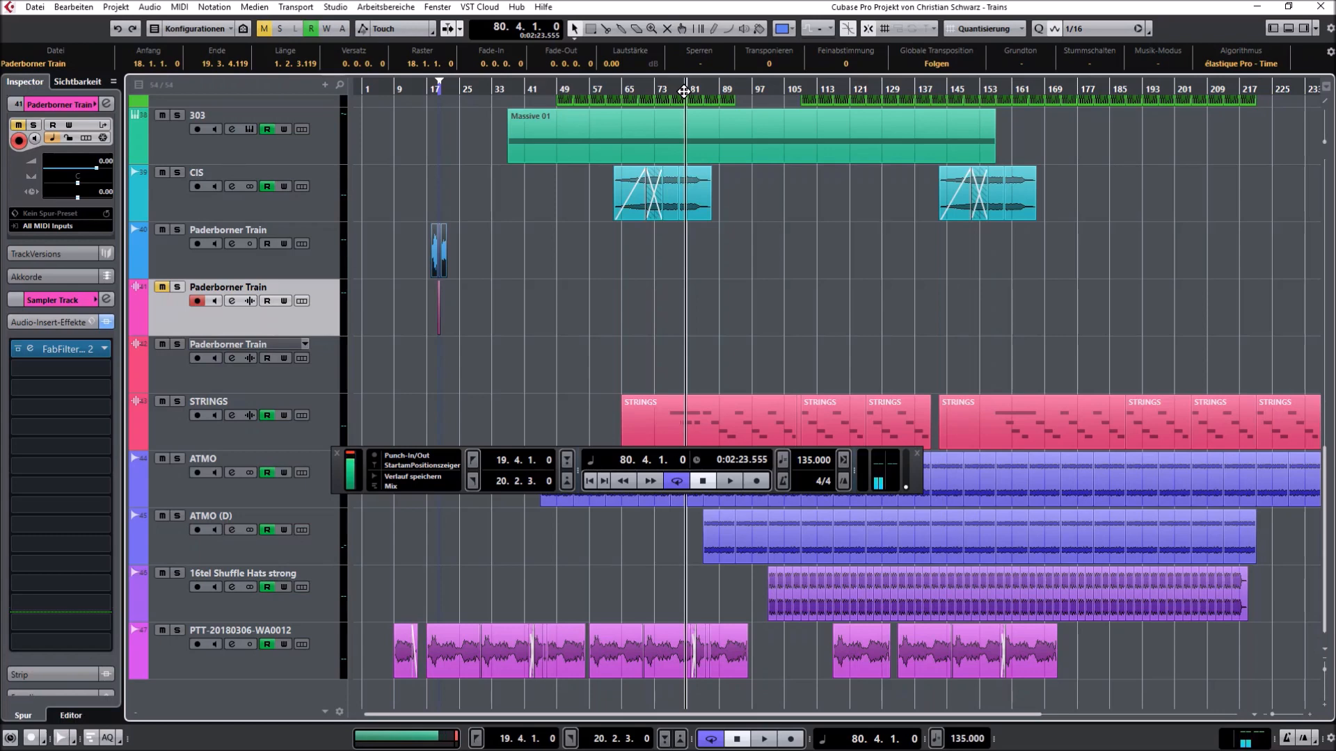
key("space")
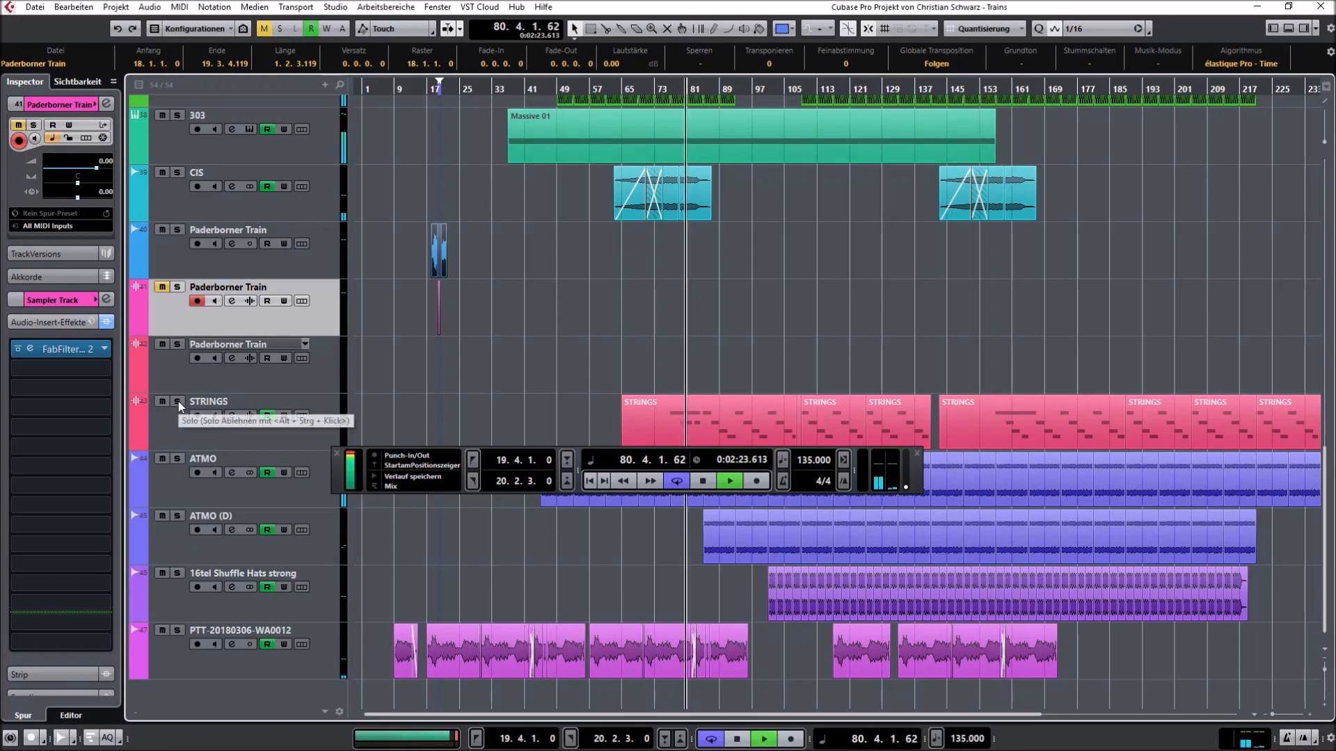
left_click(180, 403)
- Move the transport panel down over the lowest tracks and adjust the output level during playback
left_click_drag(929, 522, 927, 485)
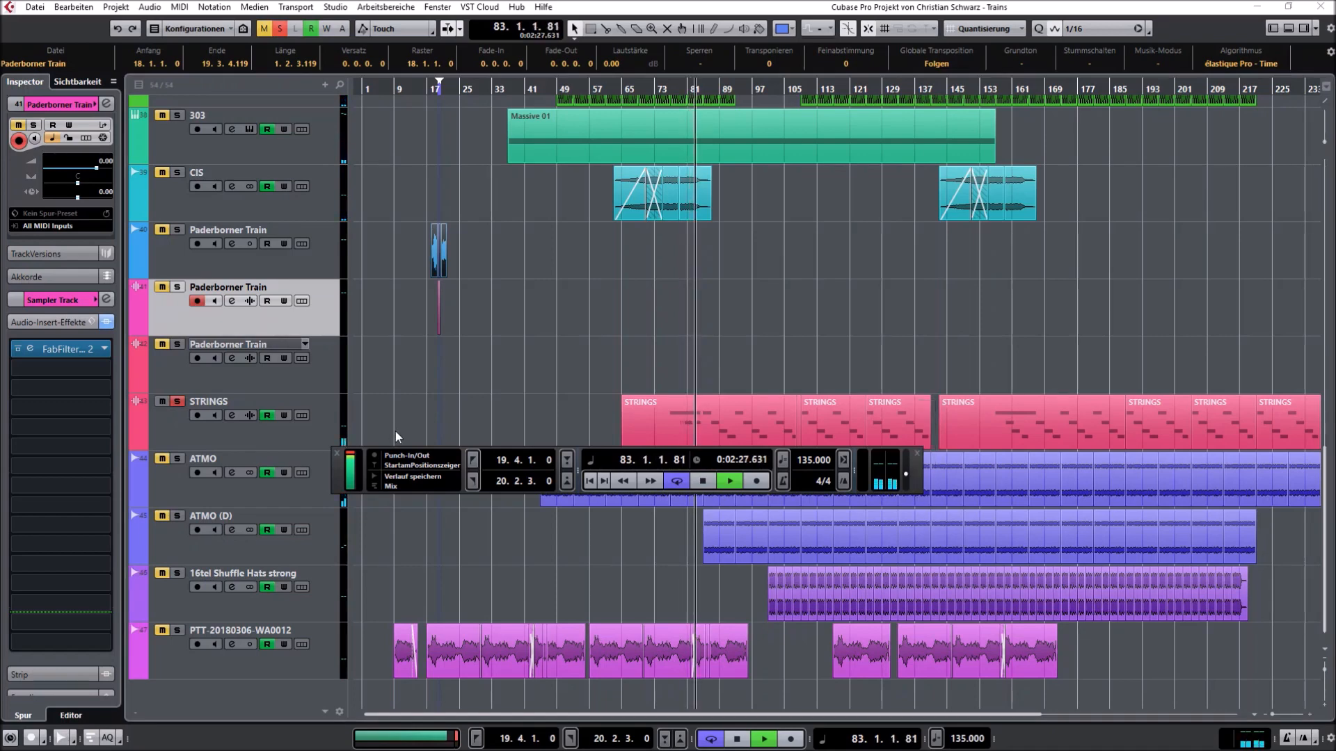
left_click_drag(446, 448, 455, 599)
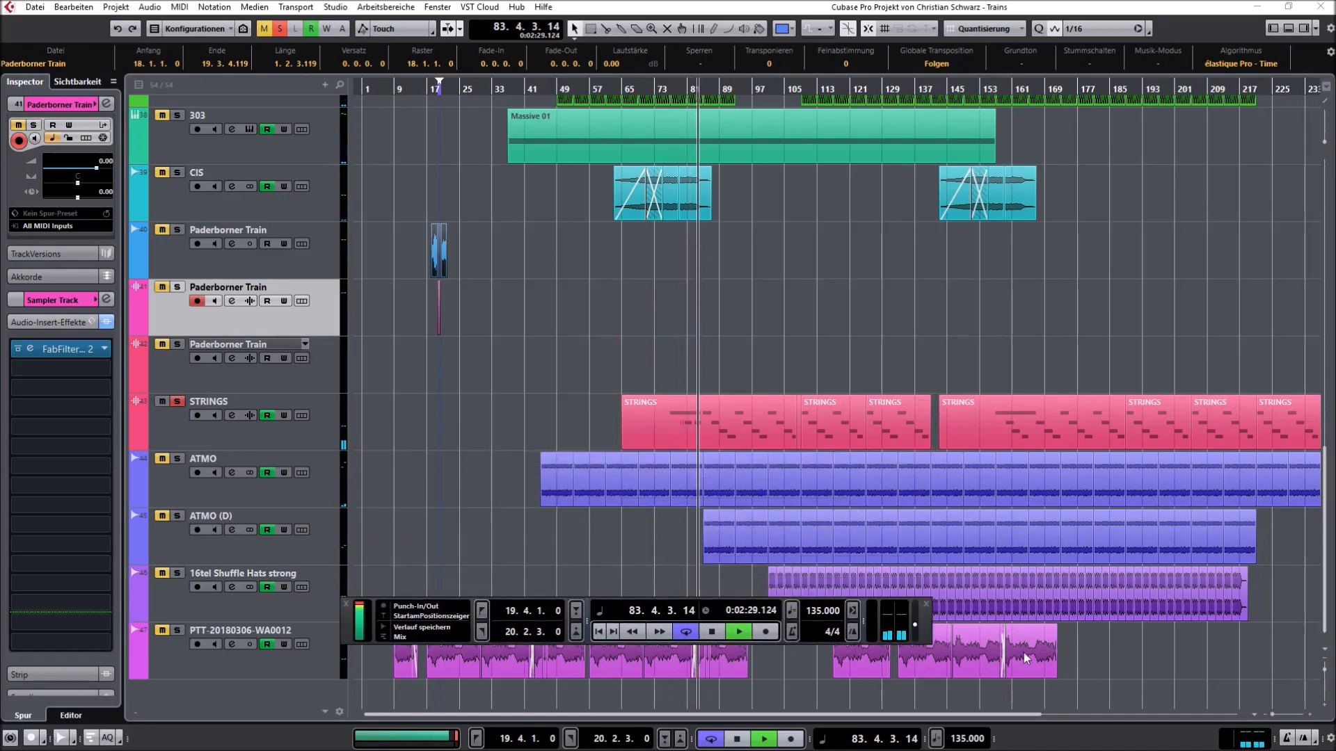
left_click(936, 622)
left_click_drag(943, 617, 943, 622)
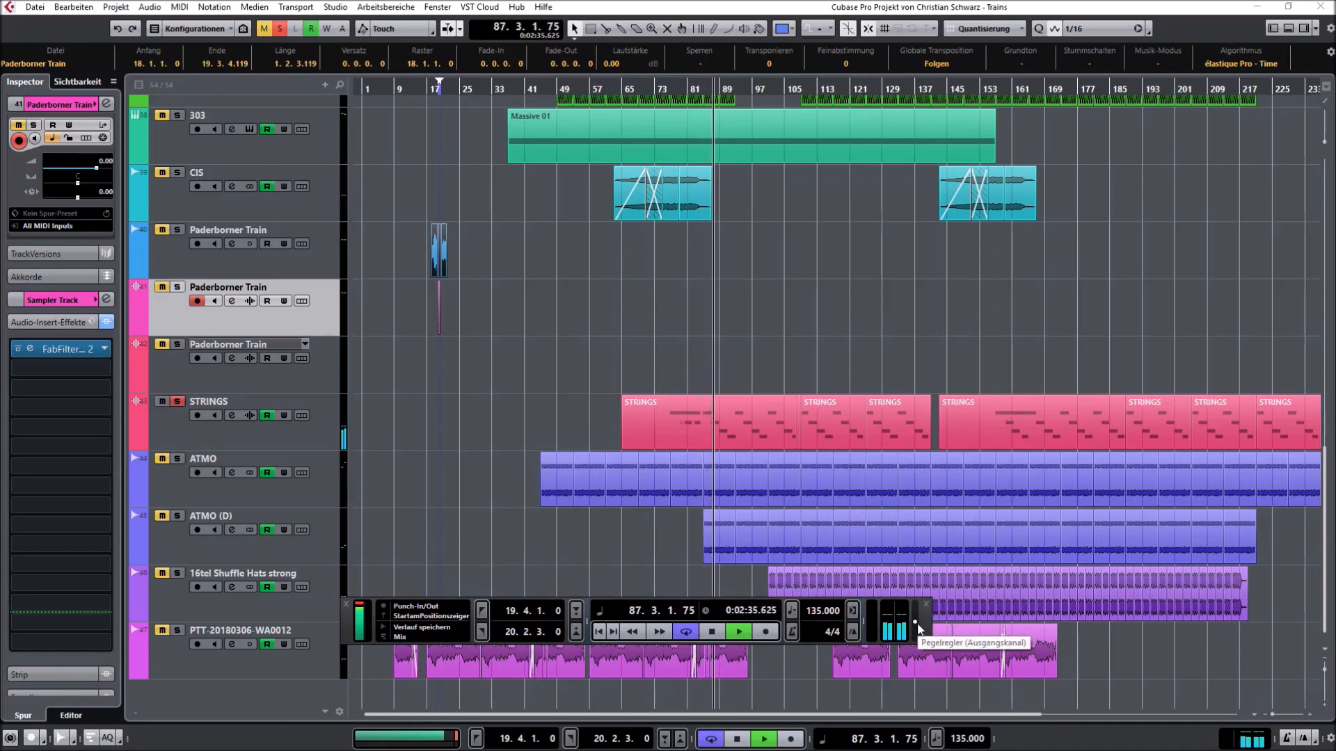
left_click(934, 628)
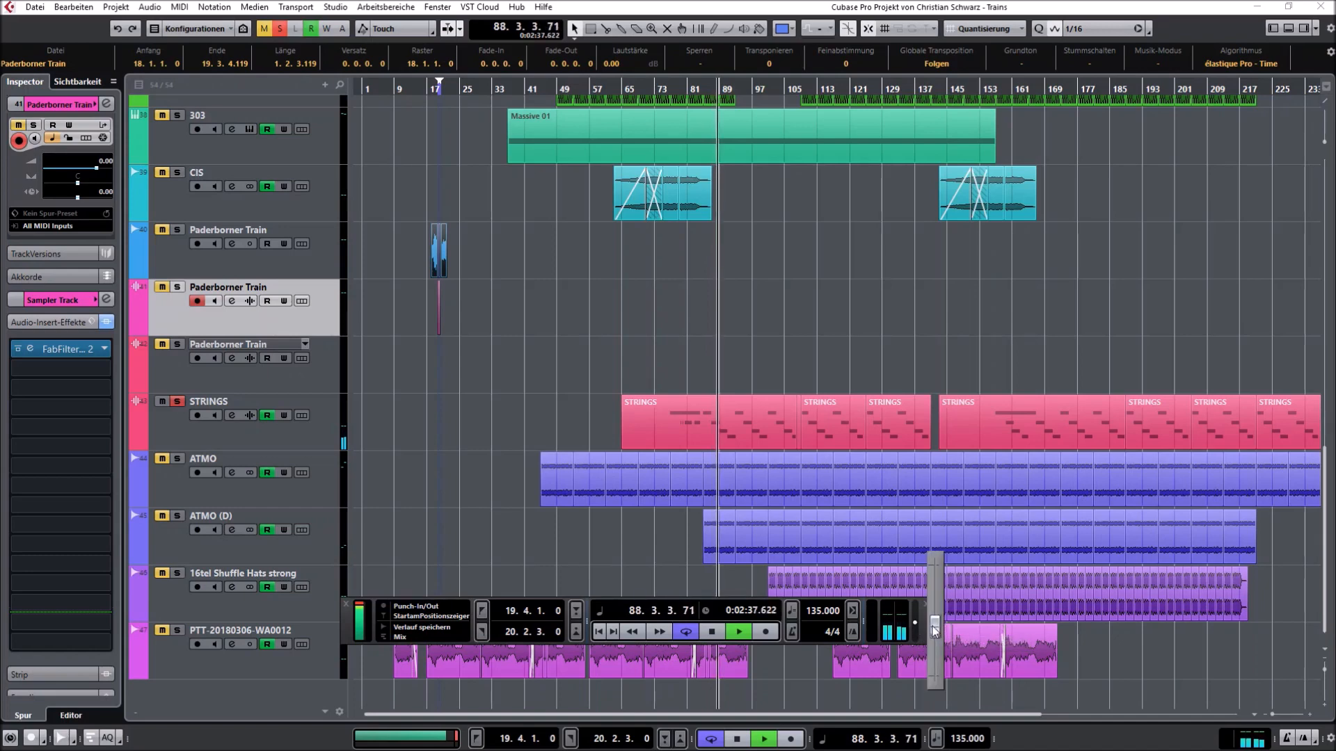
- Inspect the FabFilter Timeless 2 insert and the channel settings of the STRINGS track, and stop playback
left_click(261, 438)
left_click(70, 348)
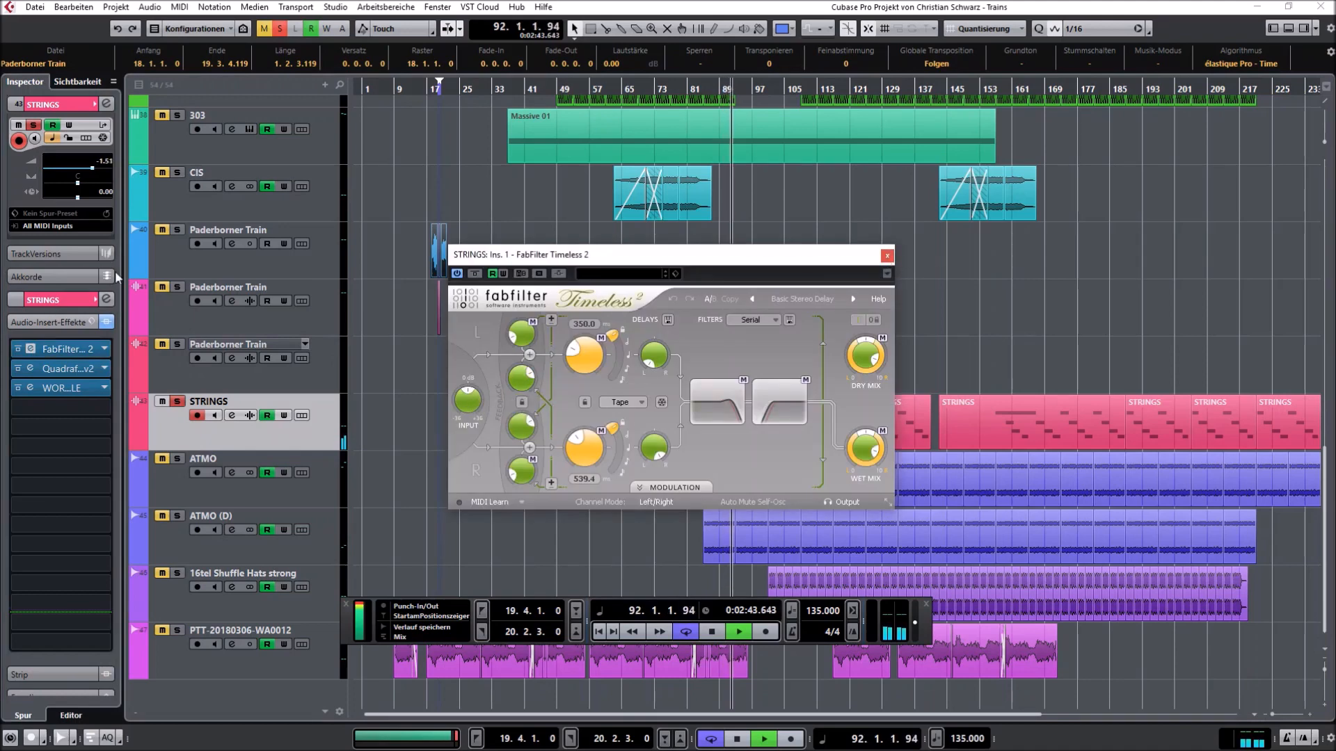
left_click_drag(0, 230, 617, 183)
left_click(887, 256)
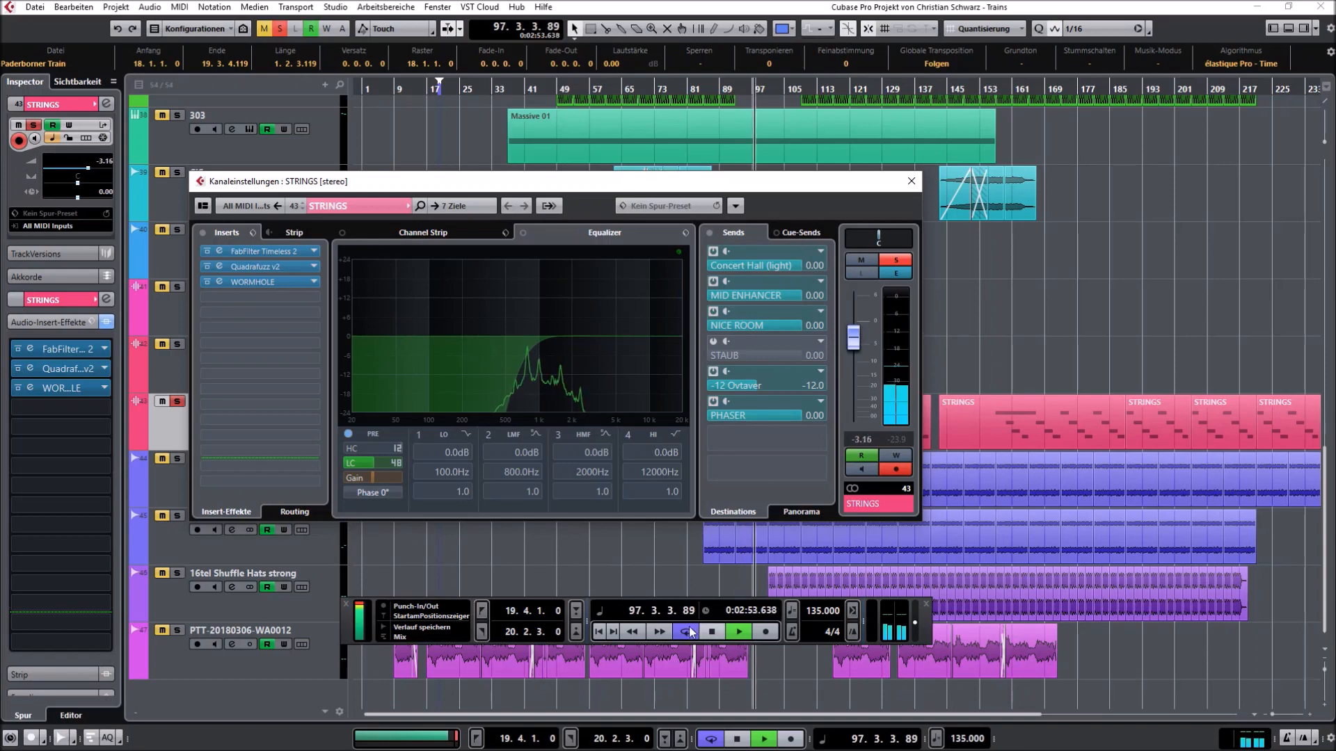
left_click(710, 634)
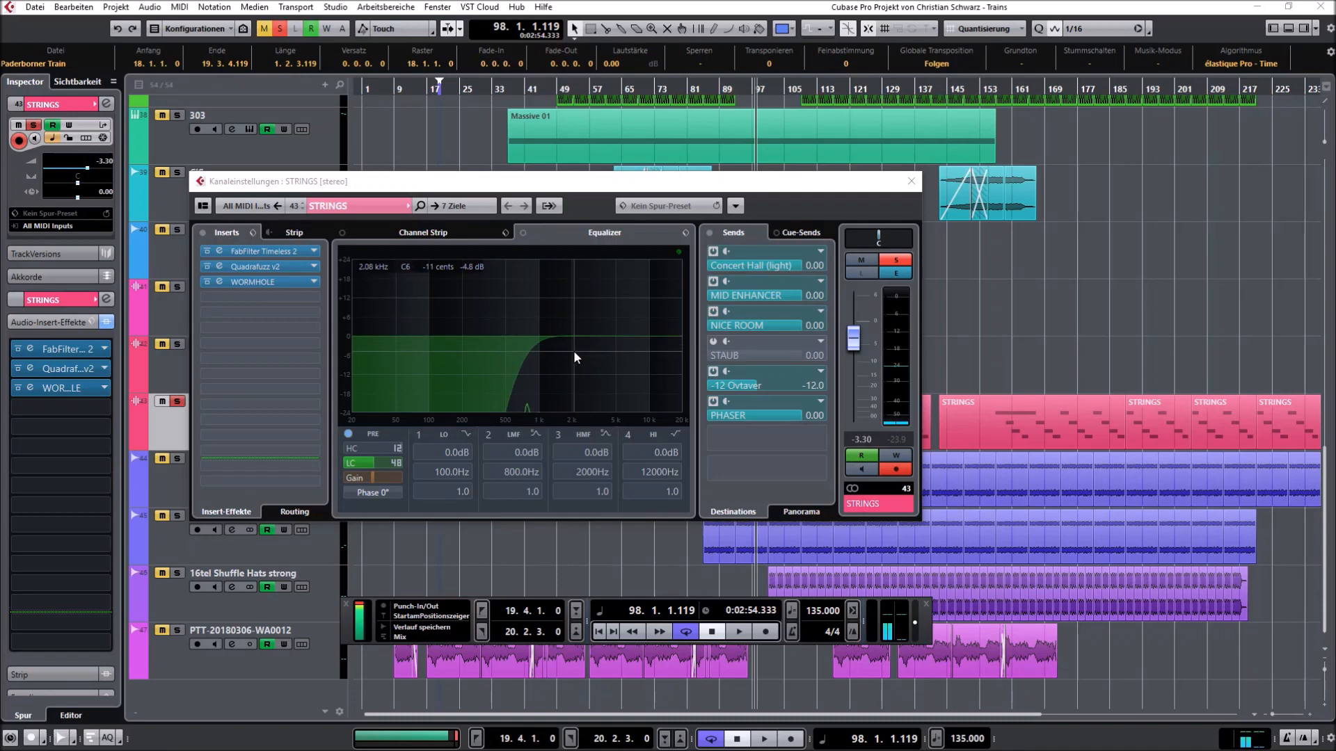
- Examine the settings of the FabFilter Timeless 2, Quadrafuzz v2 and WORMHOLE inserts on STRINGS, and close the channel settings
left_click(276, 252)
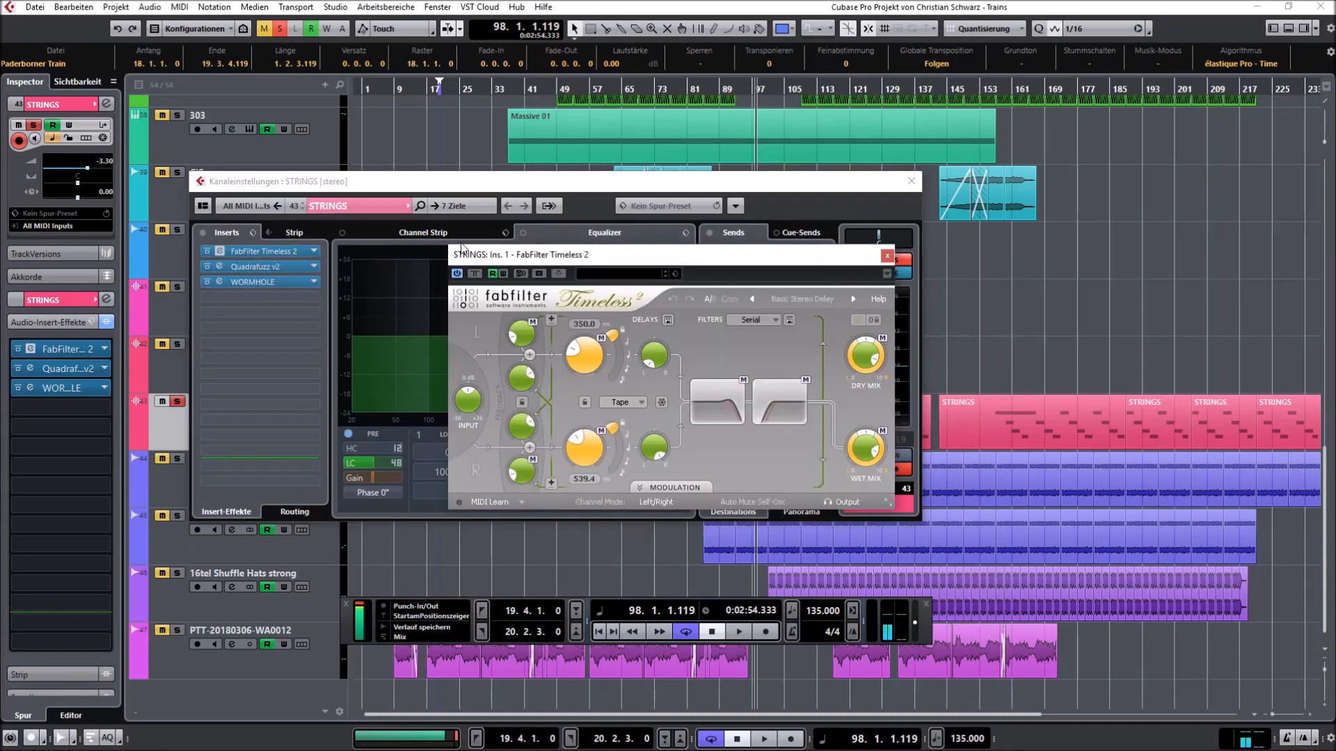
left_click(887, 256)
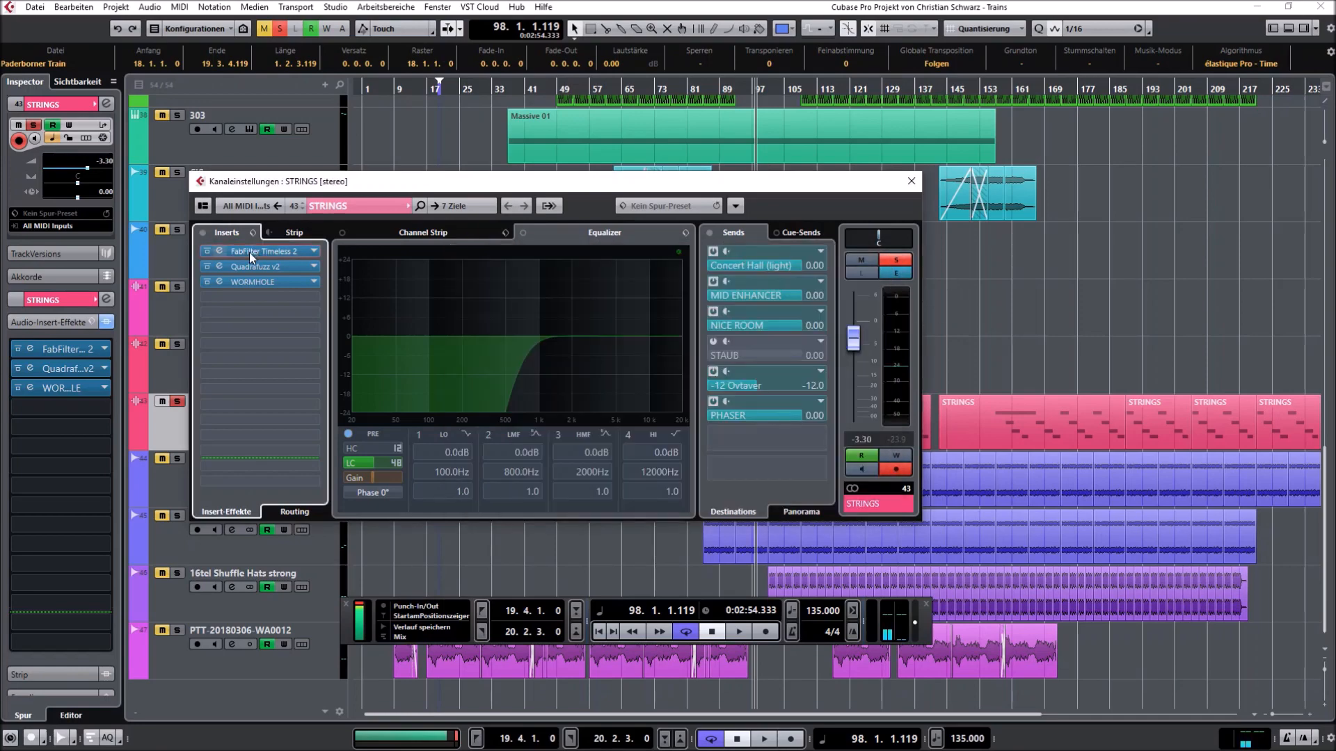
left_click(273, 265)
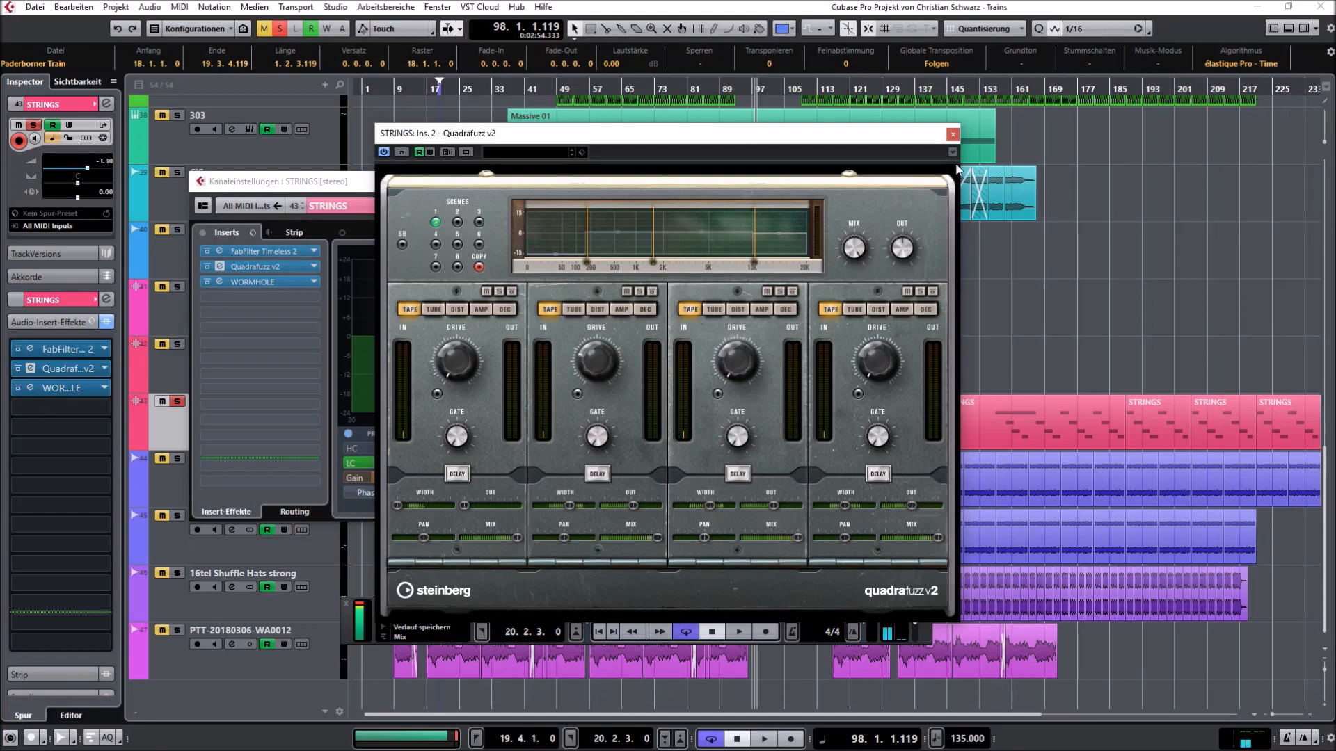
left_click(952, 134)
left_click(277, 282)
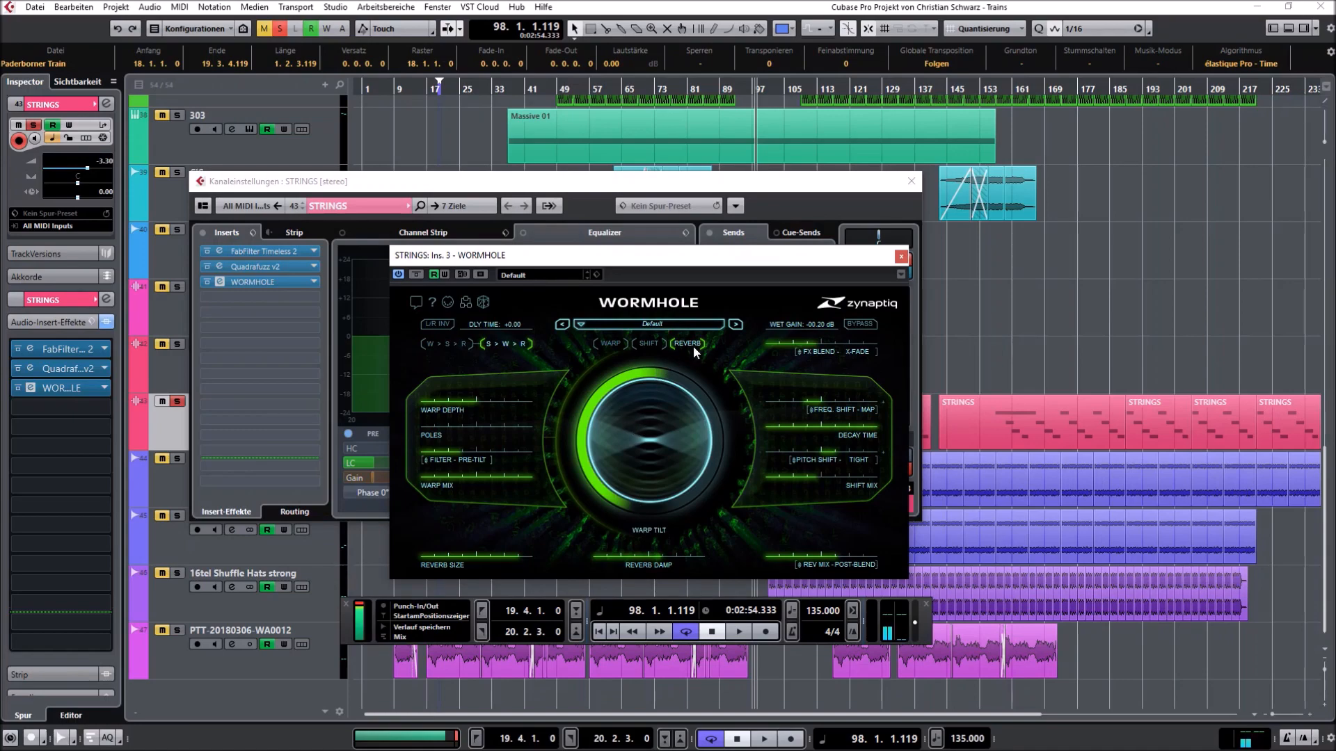
left_click(901, 256)
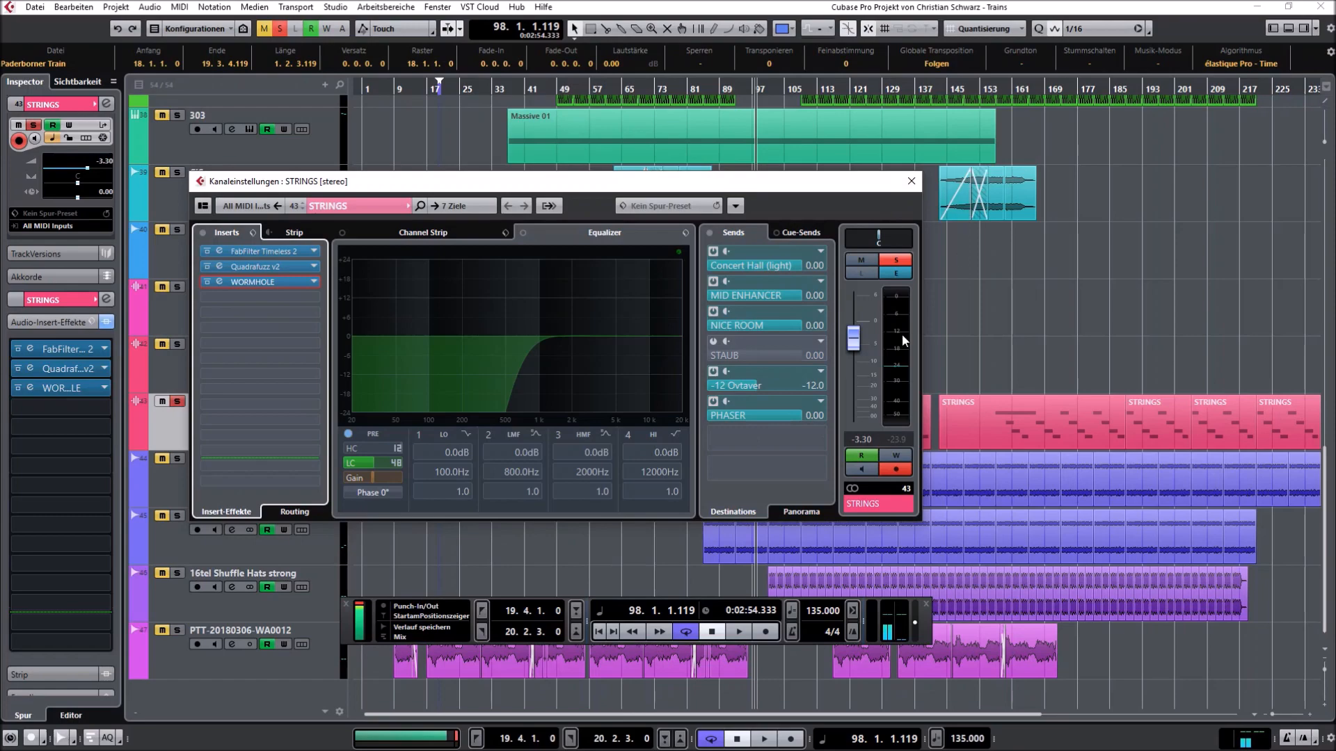
left_click(909, 183)
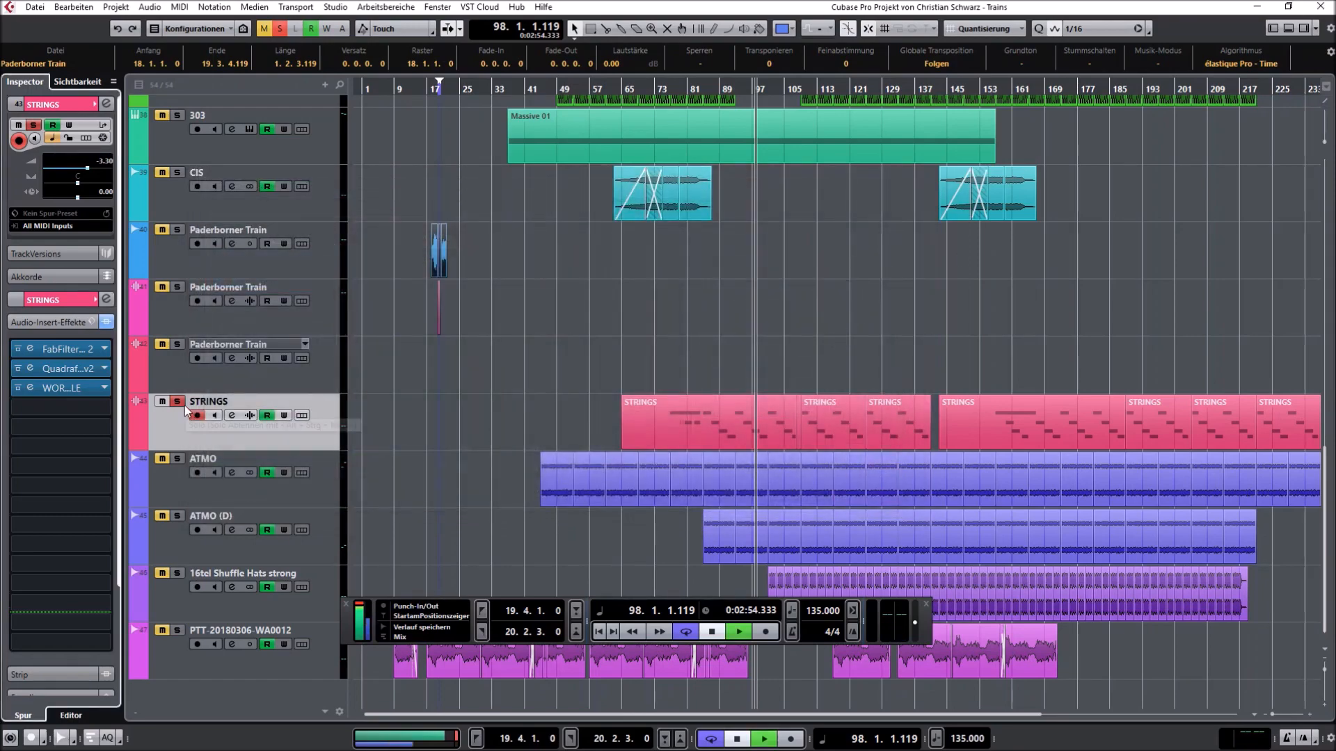
- Briefly replay STRINGS in solo, turn its solo off, and place the playback position at about bar 89
key("space")
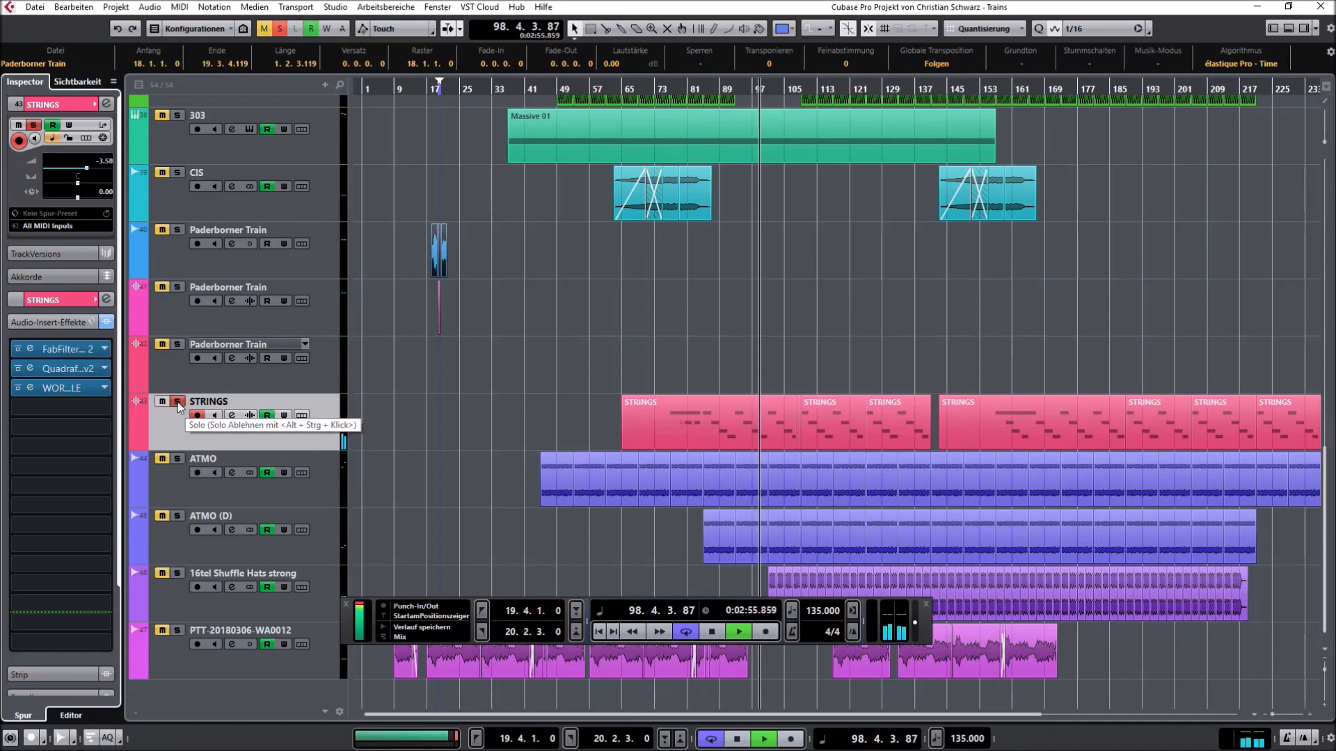
key("space")
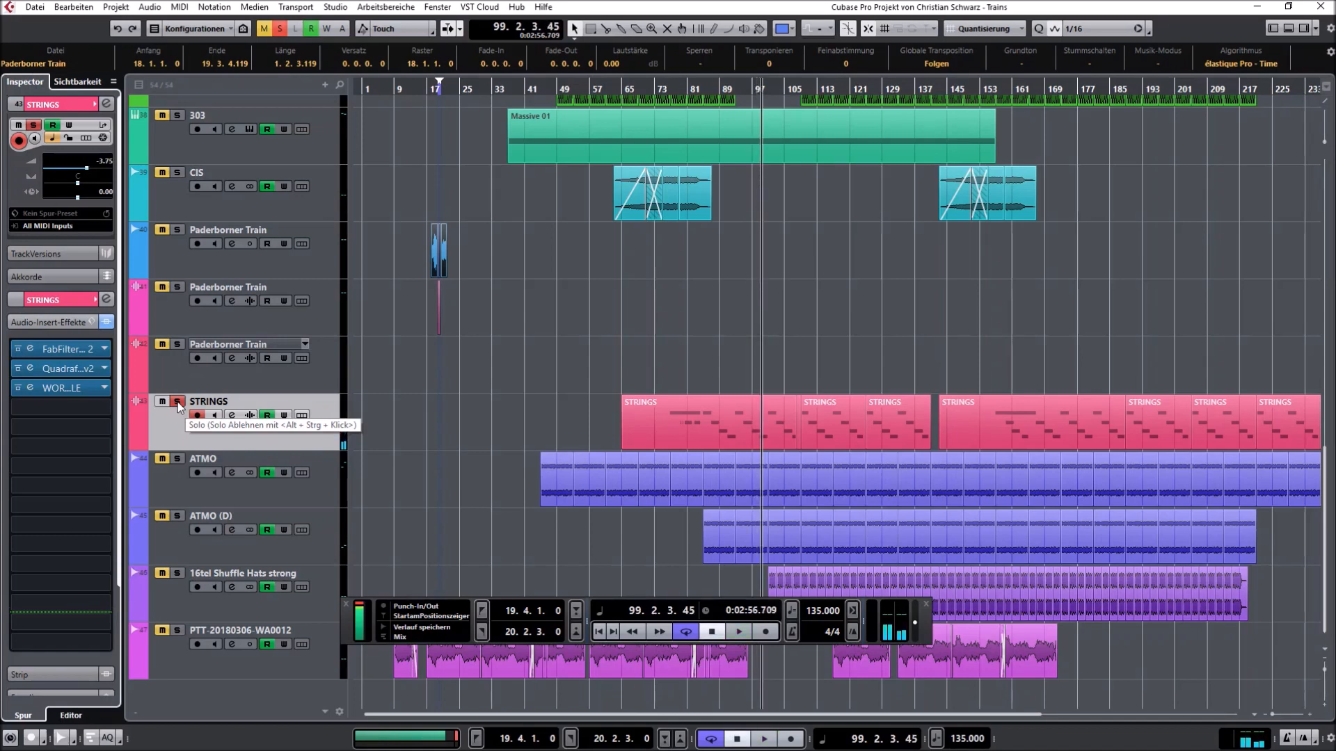
left_click(178, 403)
left_click(722, 85)
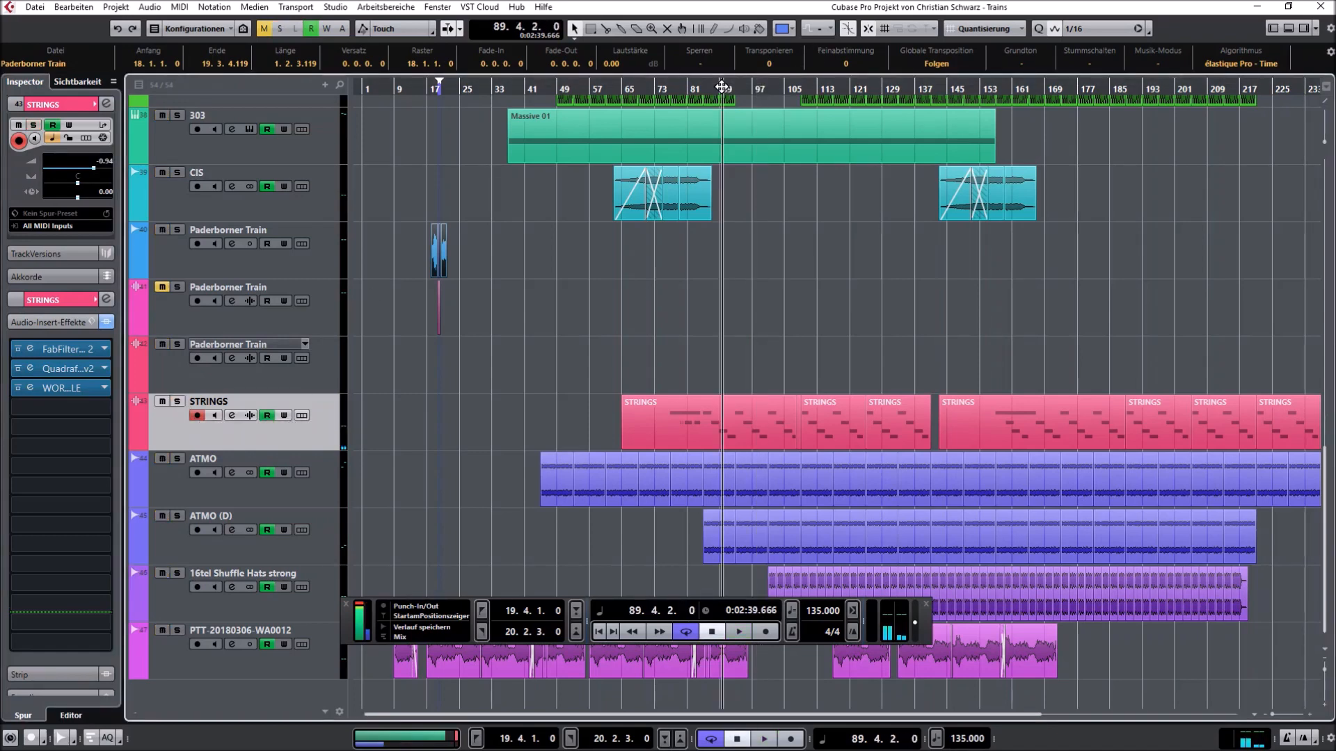
- Play the full mix from about bar 87, adjusting the output level by ear
left_click(916, 626)
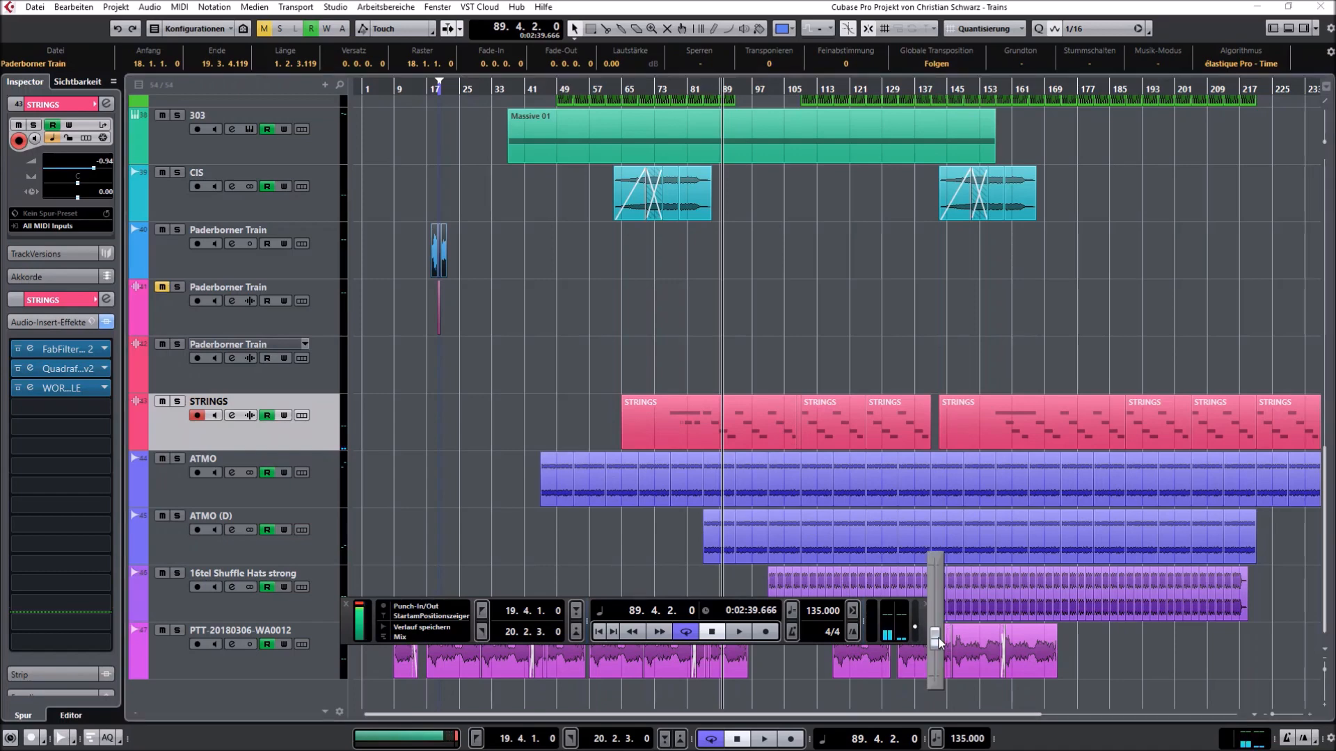
key("space")
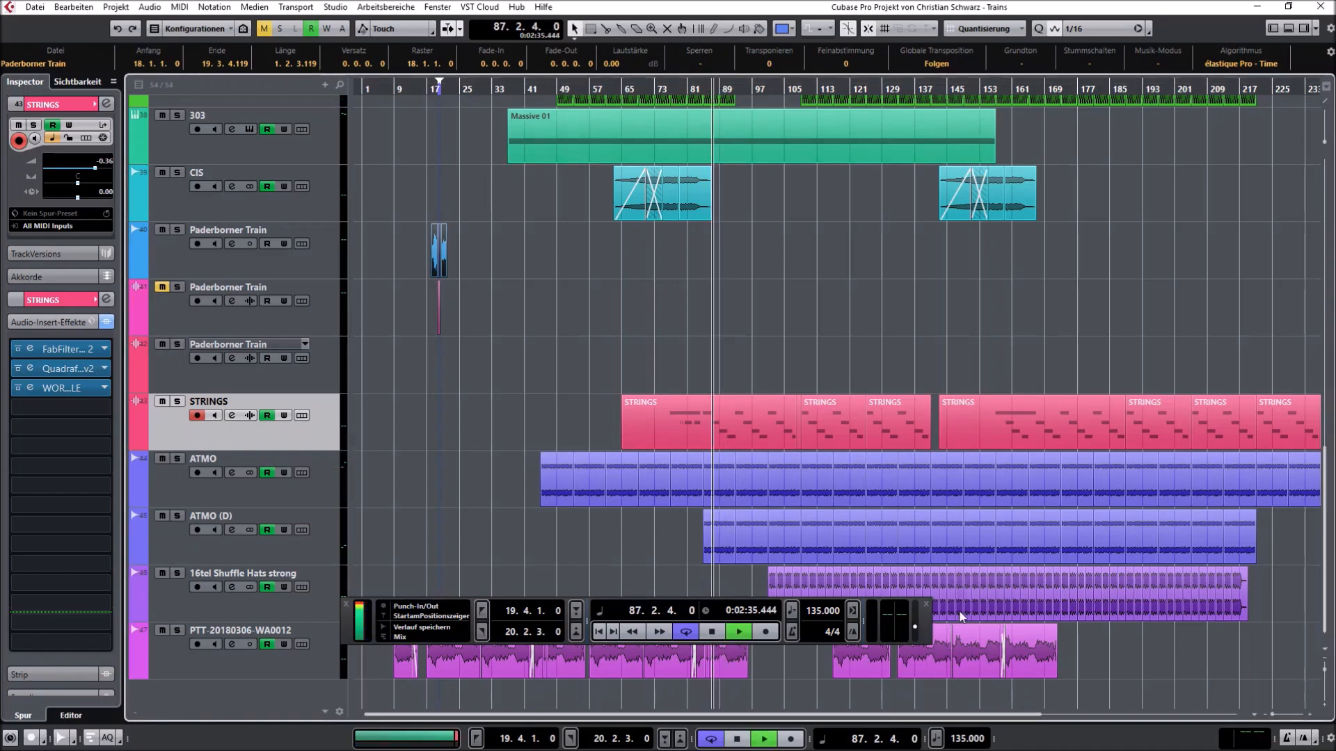
left_click(915, 629)
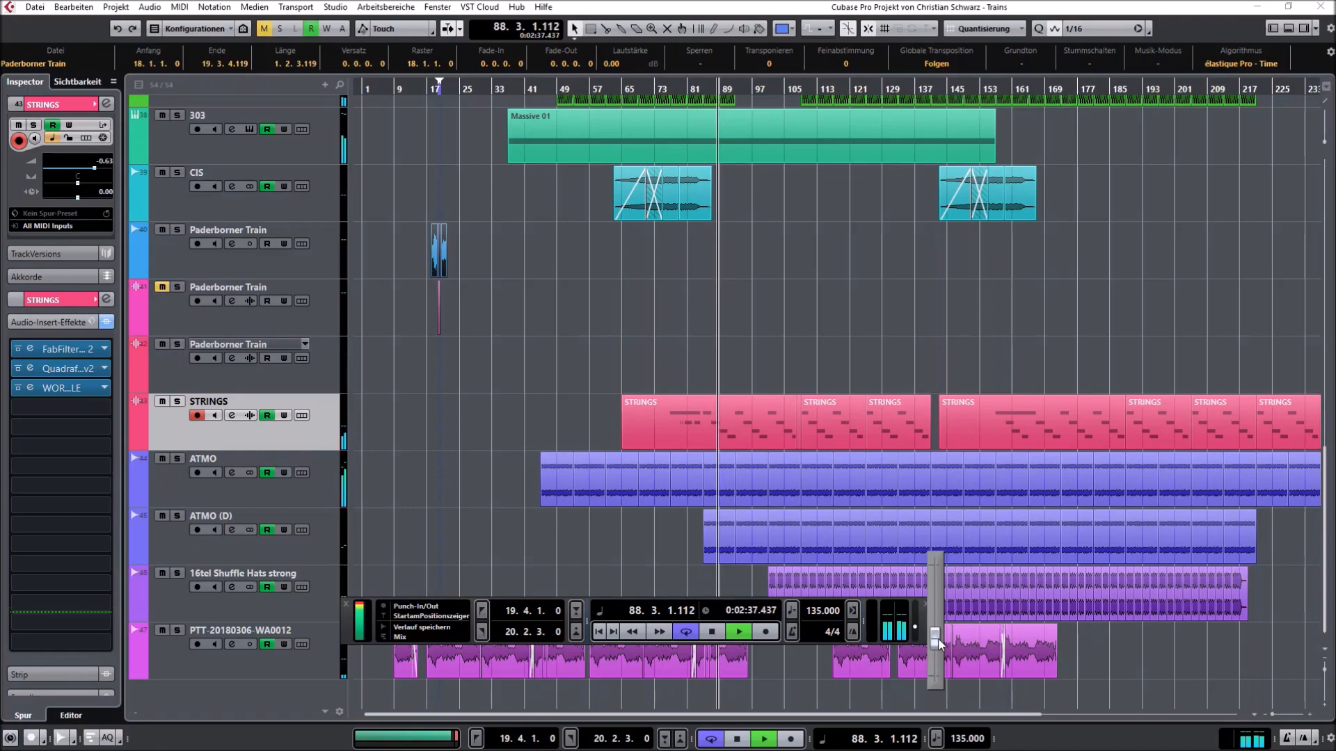
left_click_drag(937, 637, 938, 624)
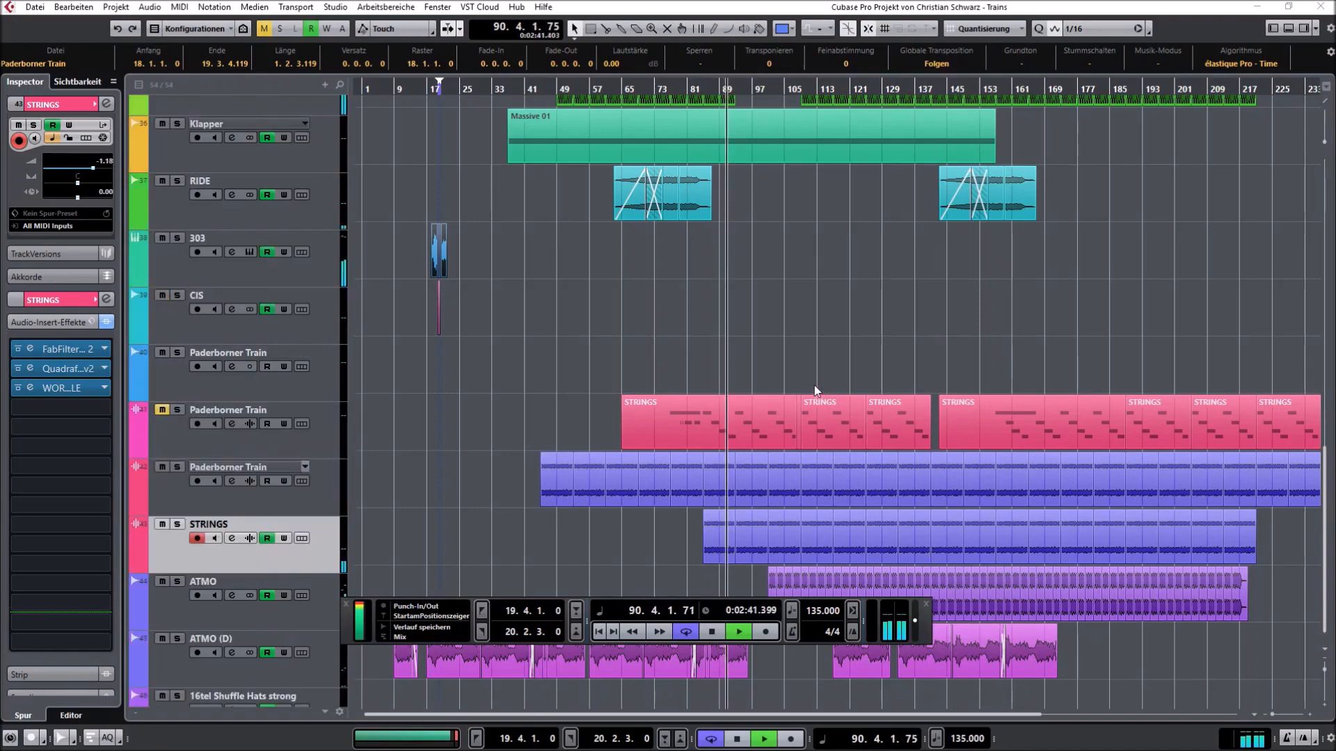
- Review the arrangement's tracks from MID KICK down to STRINGS while the full mix plays
scroll(814, 385, "up", 4)
scroll(831, 485, "up", 6)
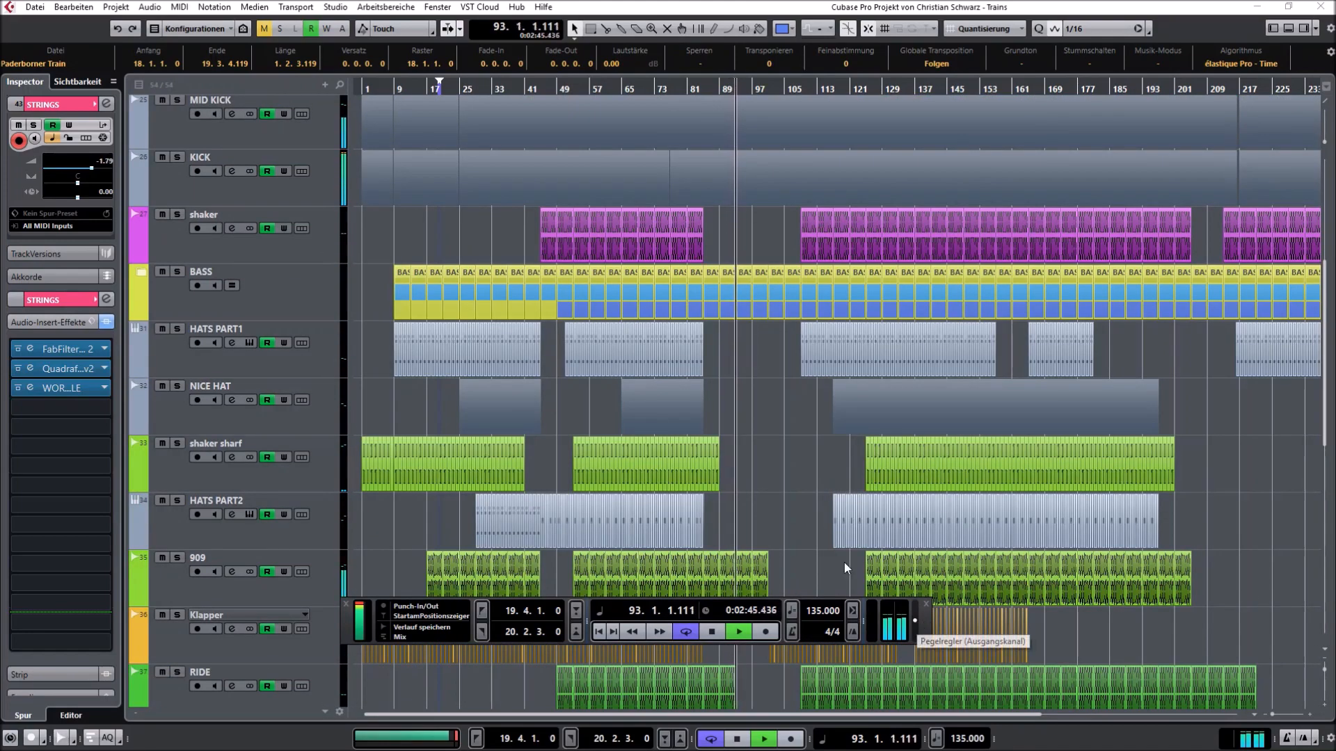
scroll(808, 537, "down", 10)
scroll(808, 537, "down", 4)
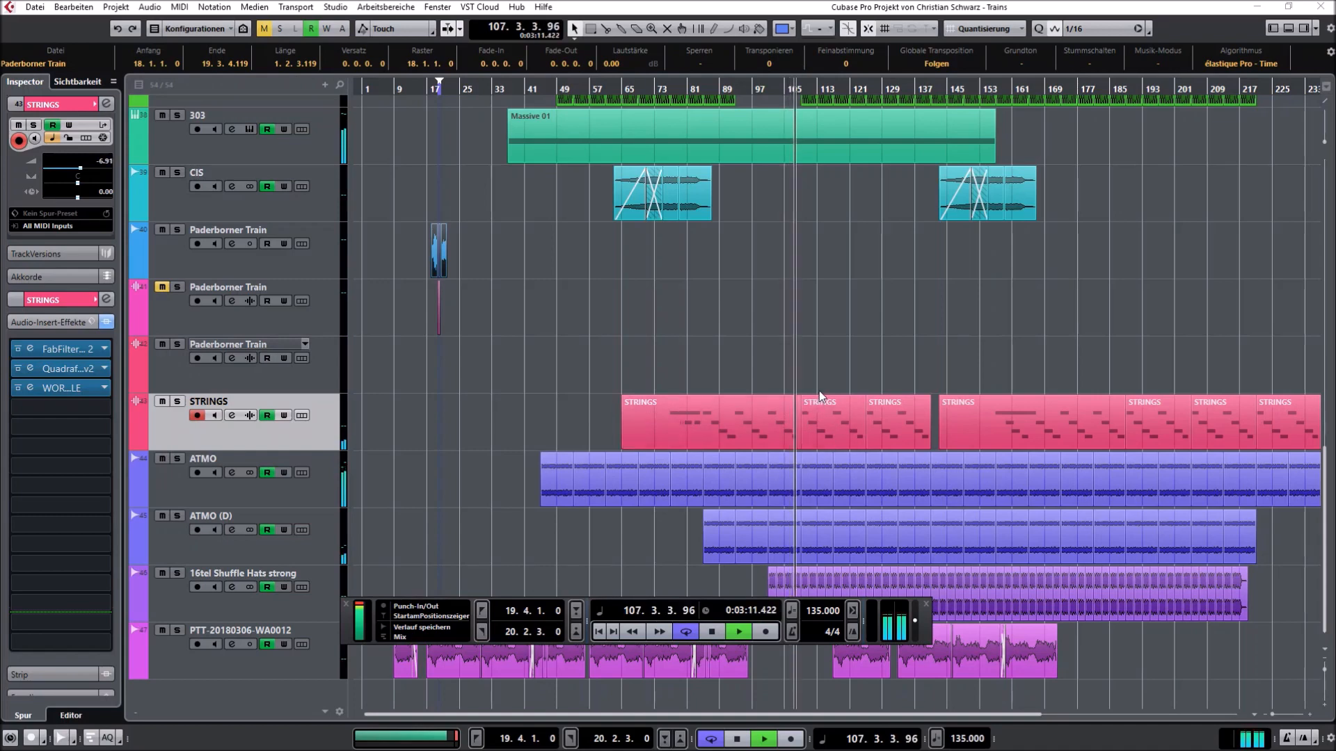
scroll(818, 390, "up", 2)
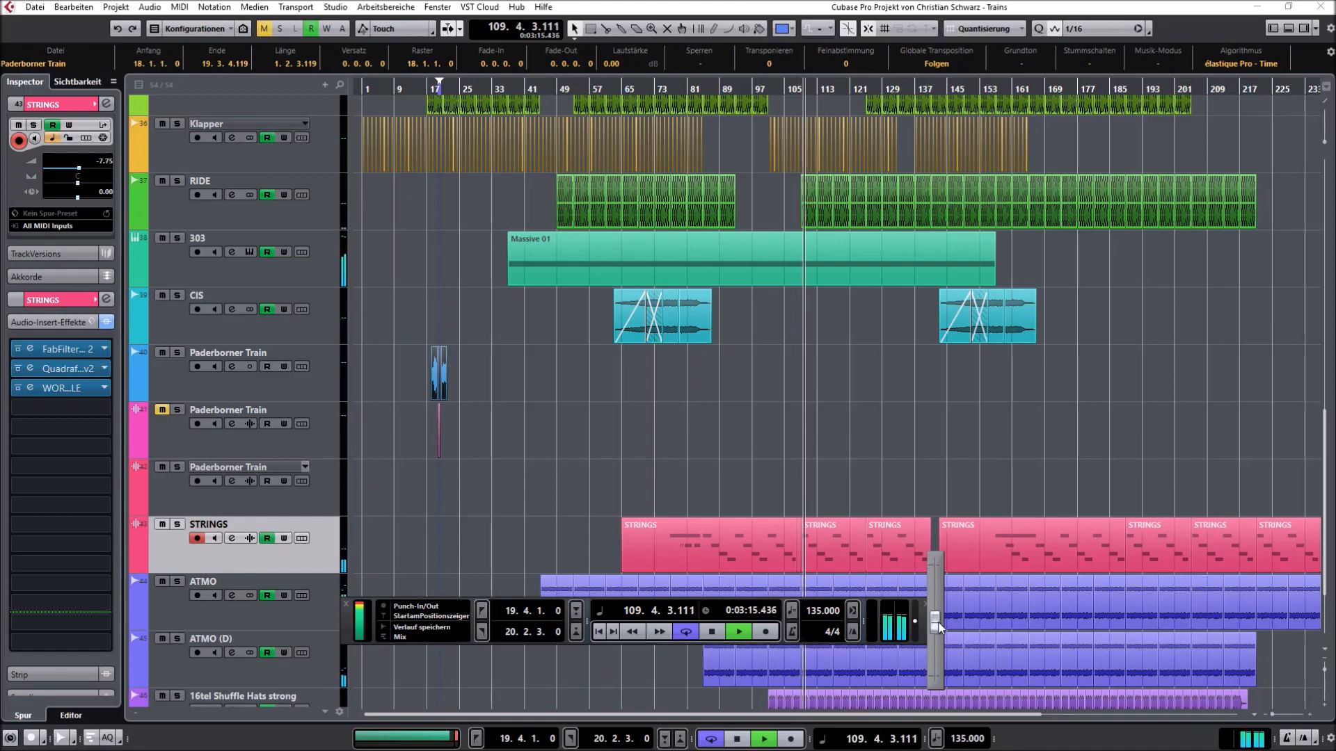
- Fade the output level down while the full mix is playing
left_click_drag(938, 626, 938, 653)
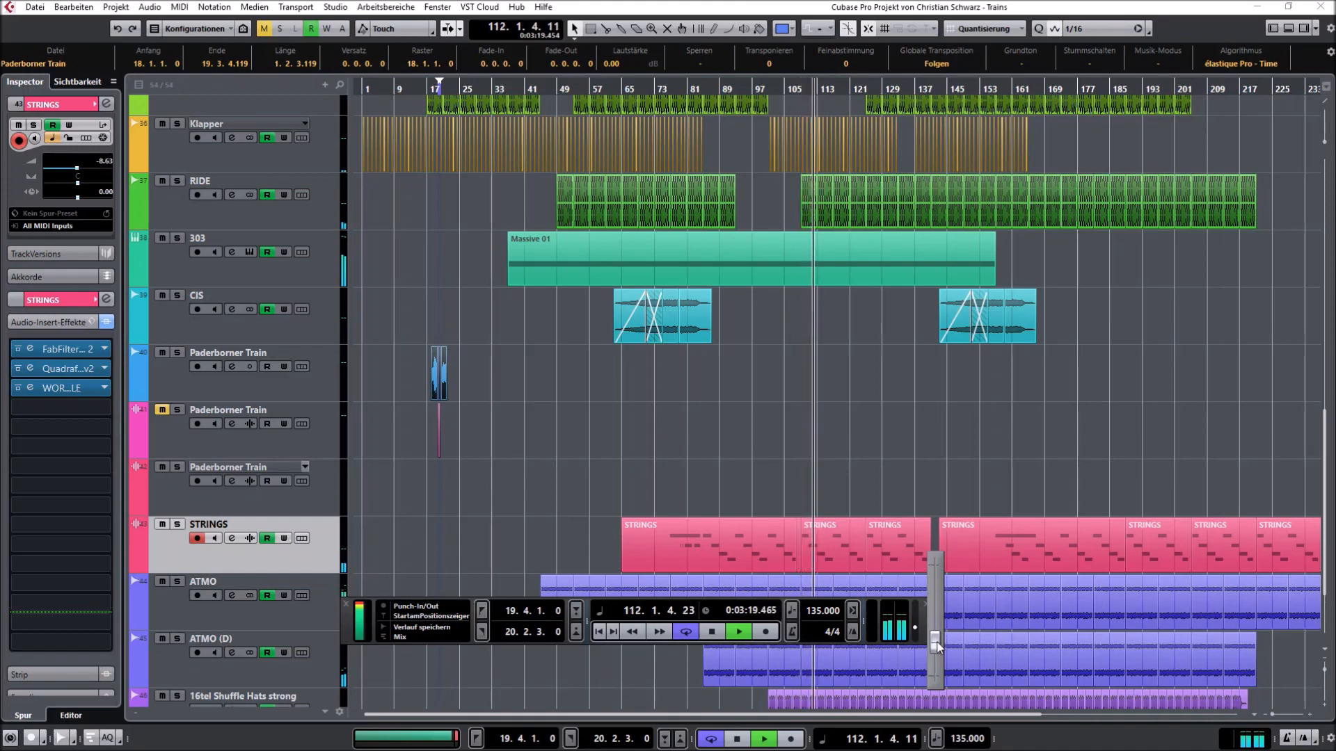
left_click_drag(937, 653, 937, 672)
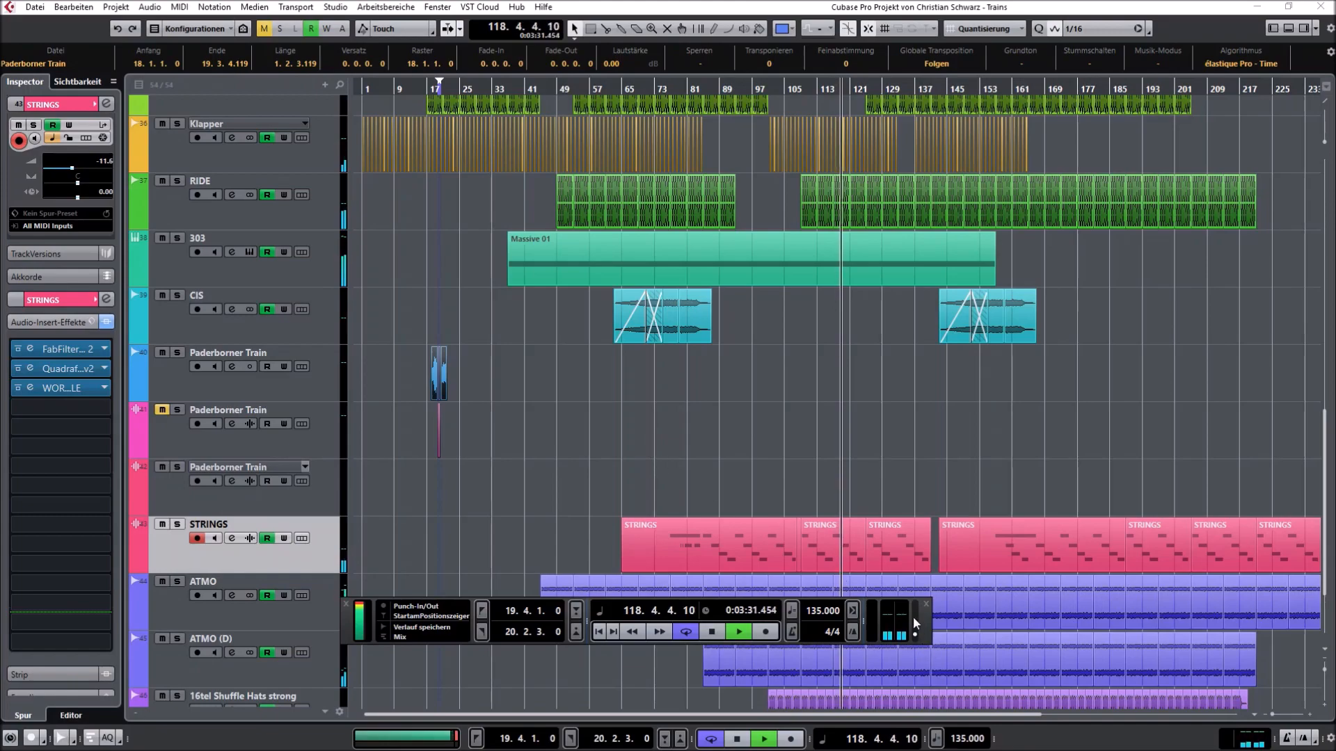
left_click(797, 451)
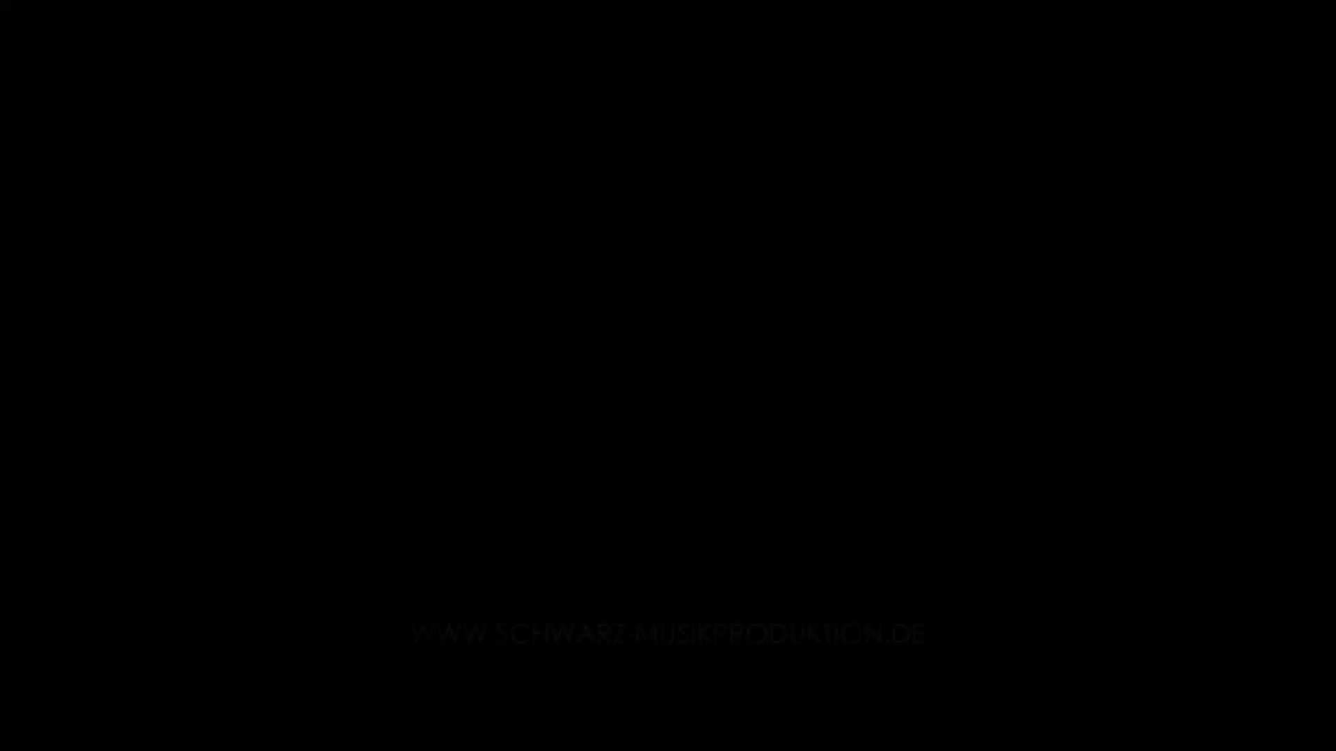